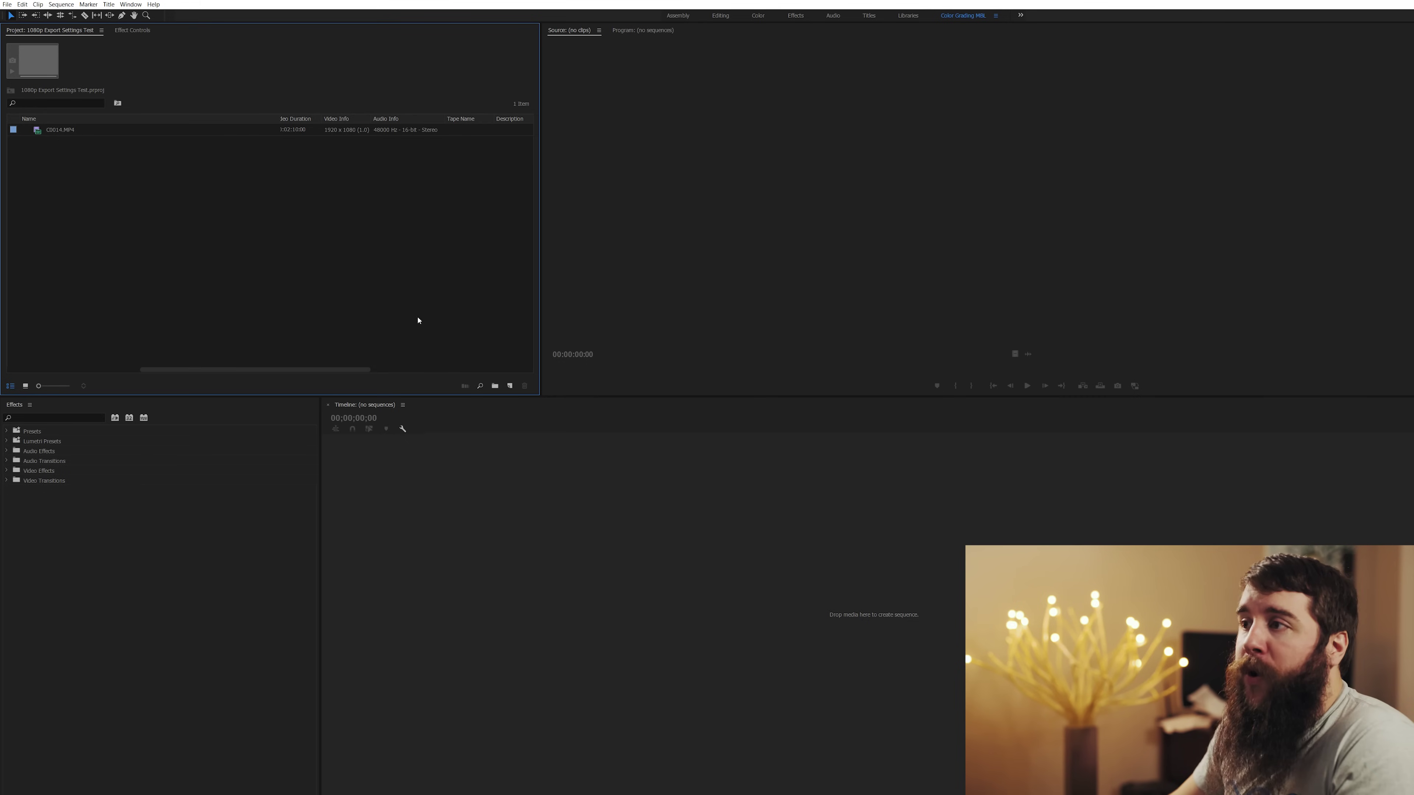
Step: Check the installed Premiere Pro version from the Help menu
{"action": "left_click", "coordinate": [159, 4]}
{"action": "left_click", "coordinate": [178, 78]}
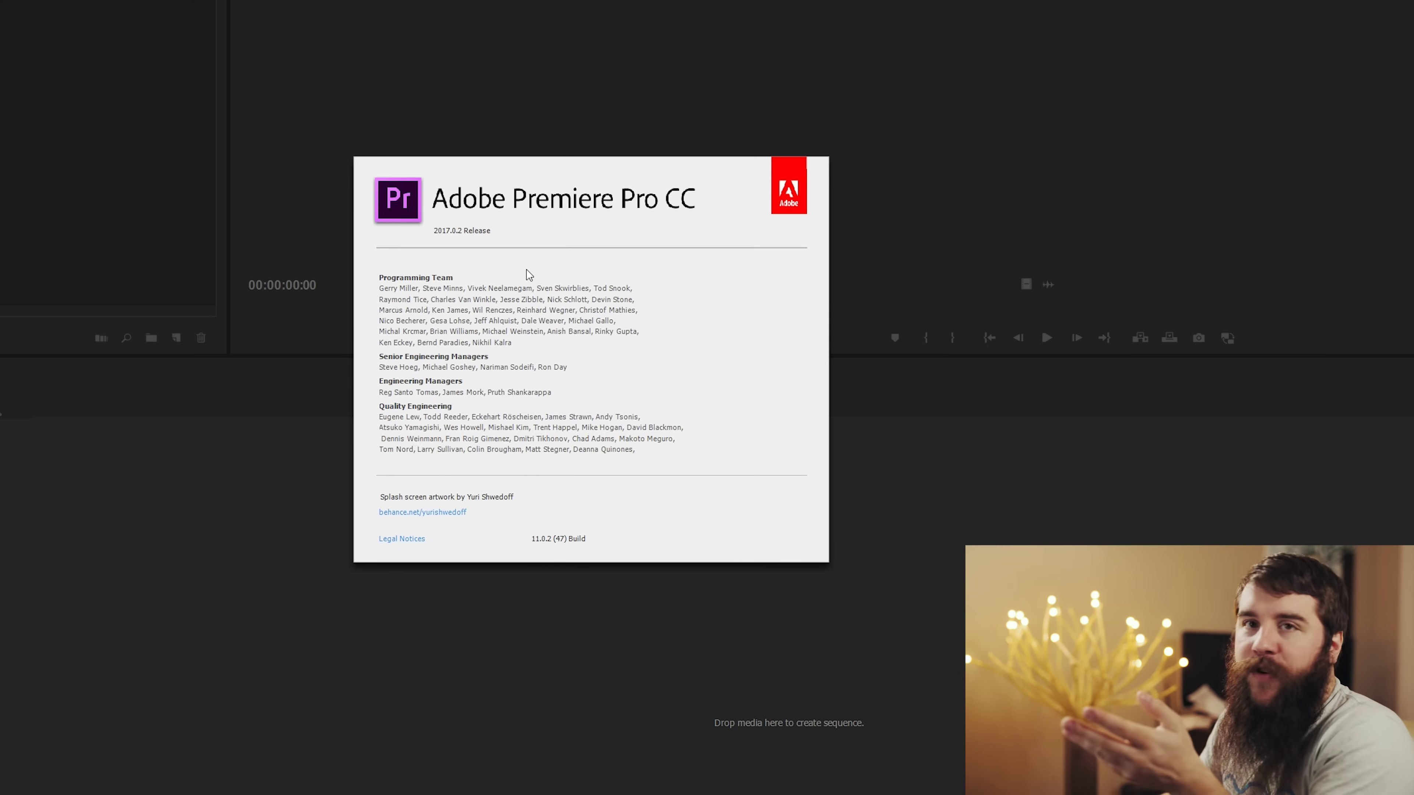
{"action": "left_click", "coordinate": [529, 275]}
Step: Select the C0014.MP4 seagull clip and play it briefly in the Source Monitor
{"action": "scroll", "coordinate": [562, 529], "scroll_direction": "left", "scroll_amount": 5}
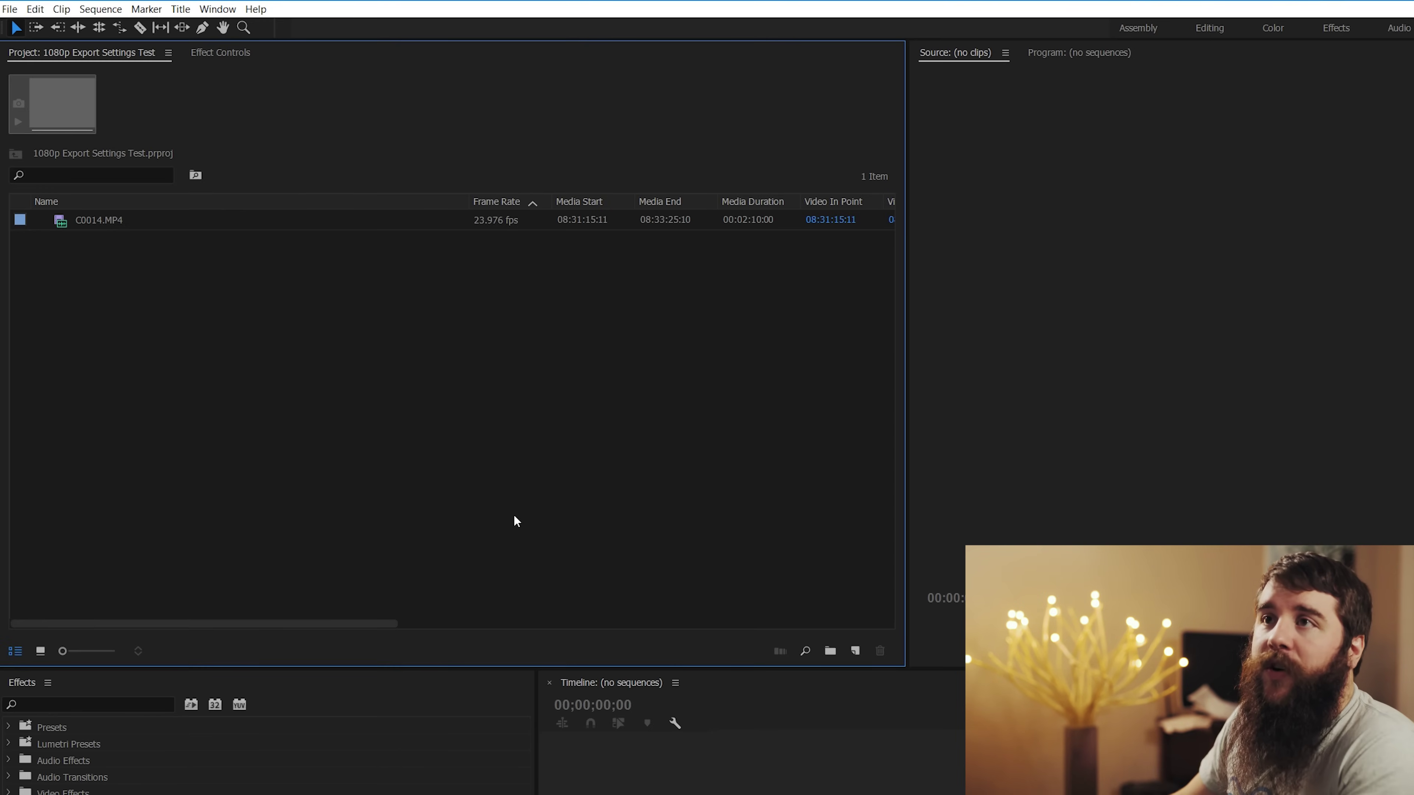
{"action": "left_click", "coordinate": [68, 223]}
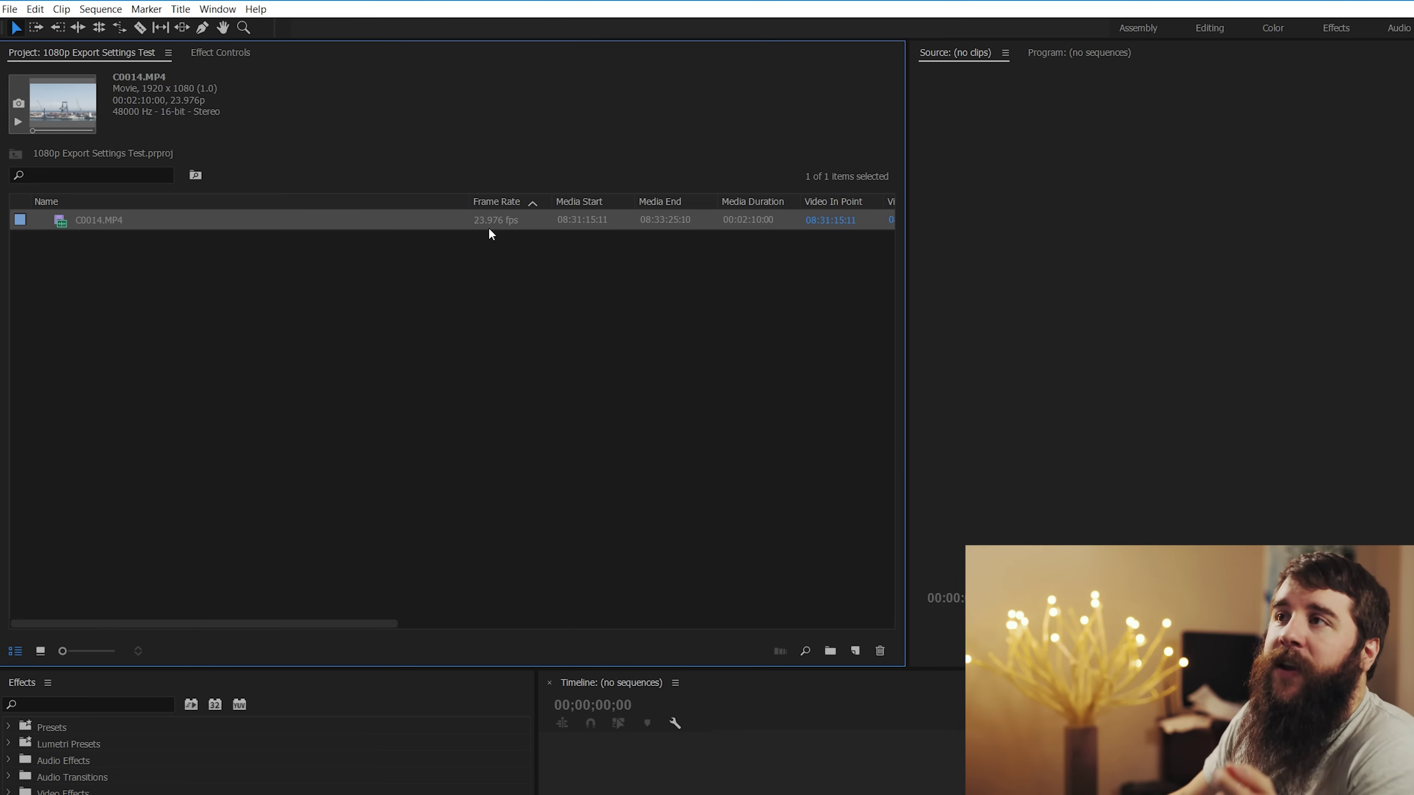
{"action": "left_click_drag", "start_coordinate": [259, 623], "coordinate": [451, 624]}
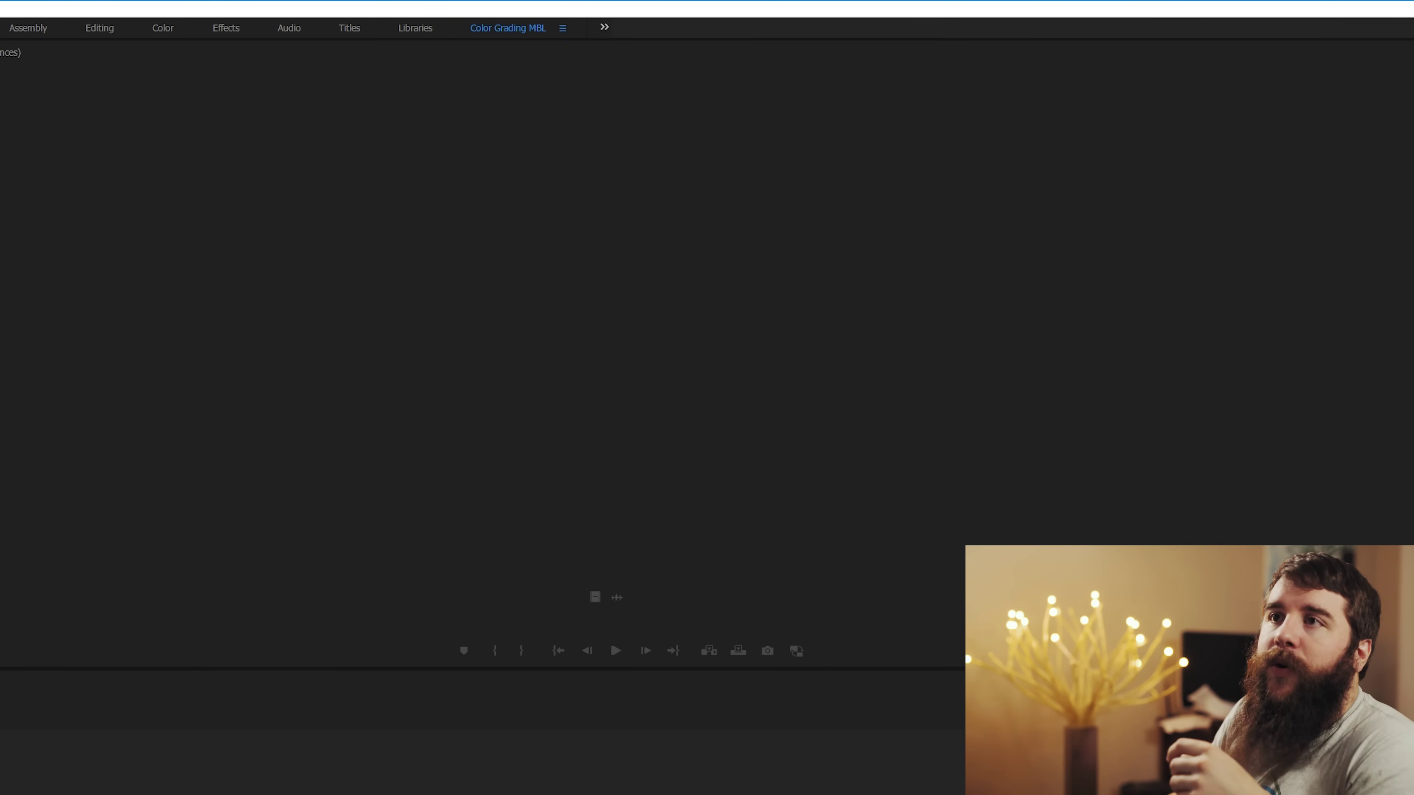
{"action": "key", "text": "space"}
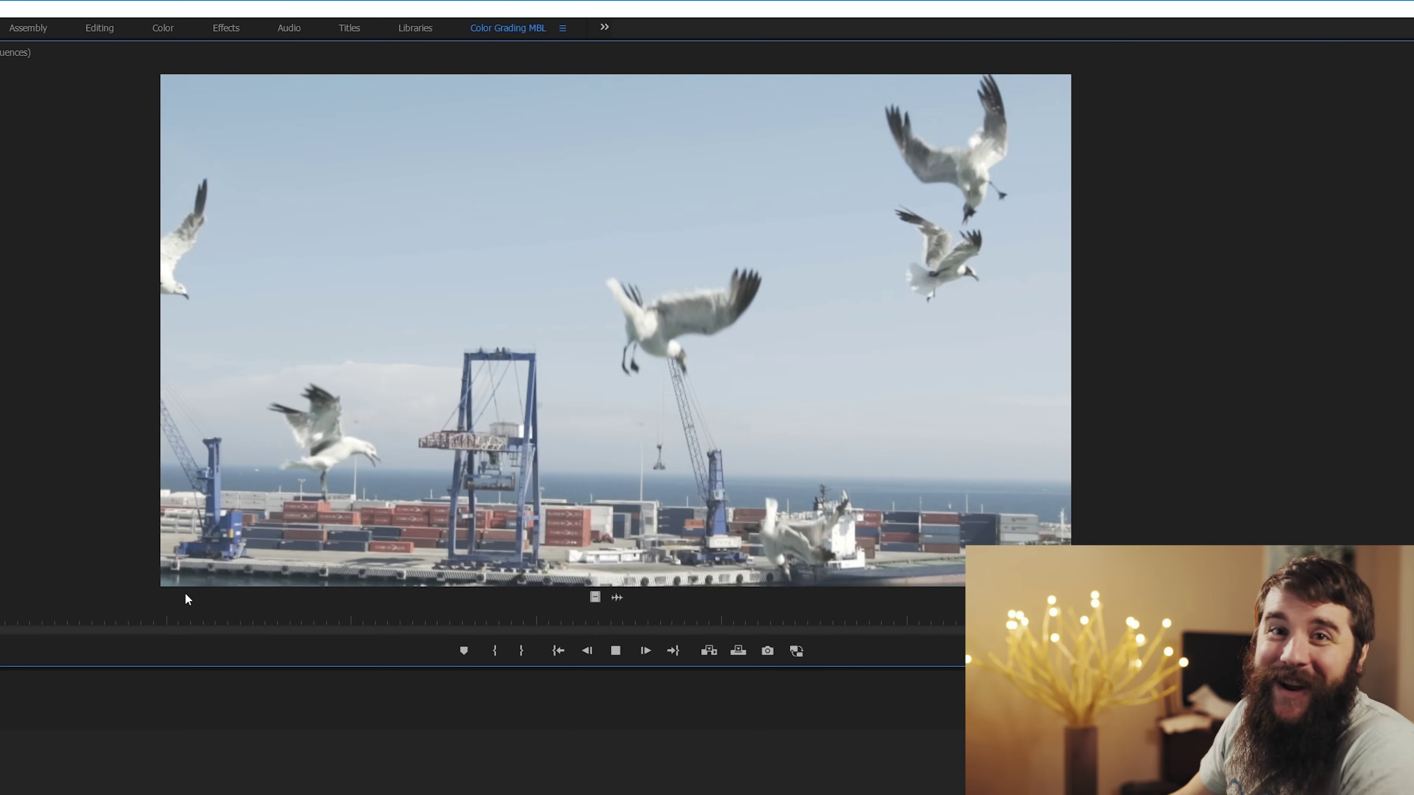
{"action": "key", "text": "space"}
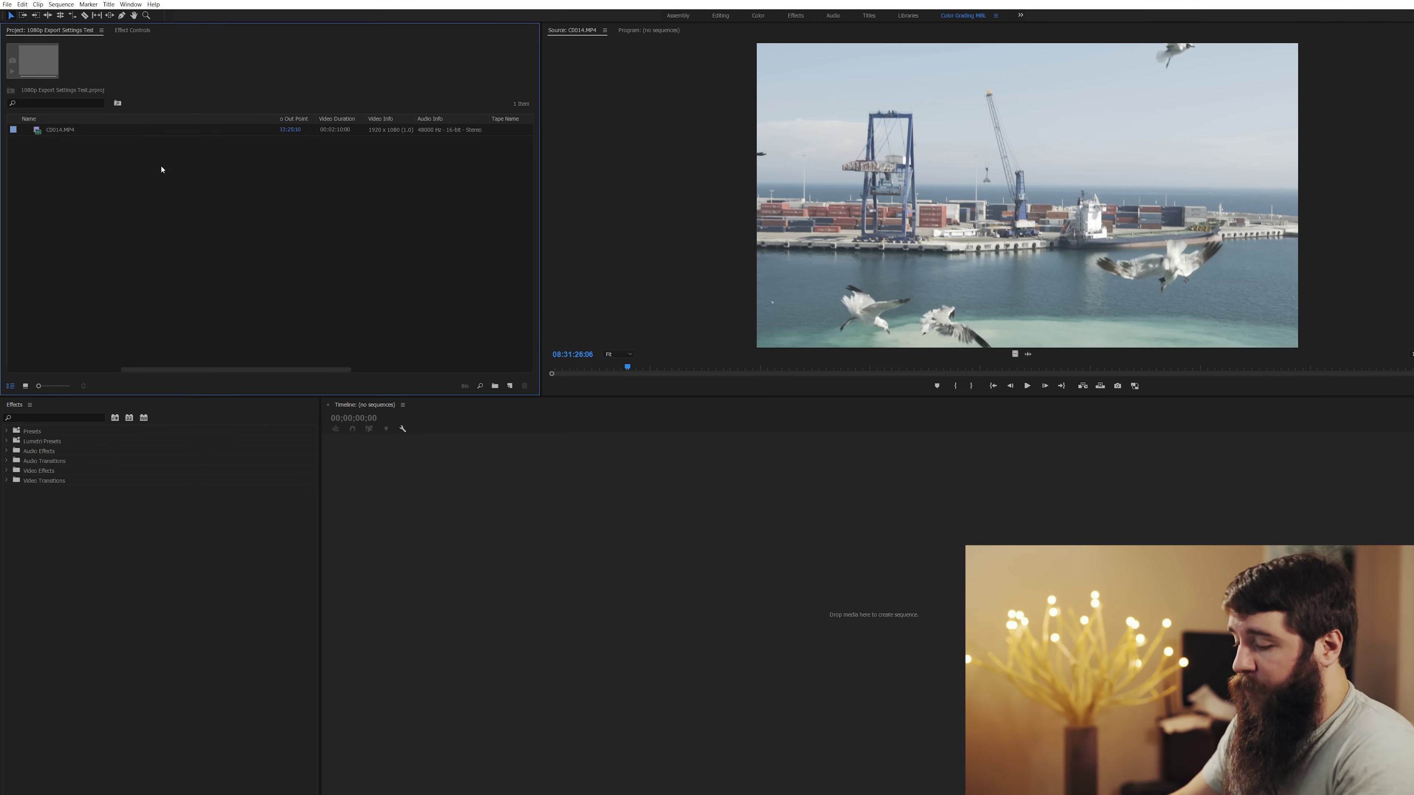
Step: Start a new sequence from File > New > Sequence
{"action": "left_click", "coordinate": [7, 4]}
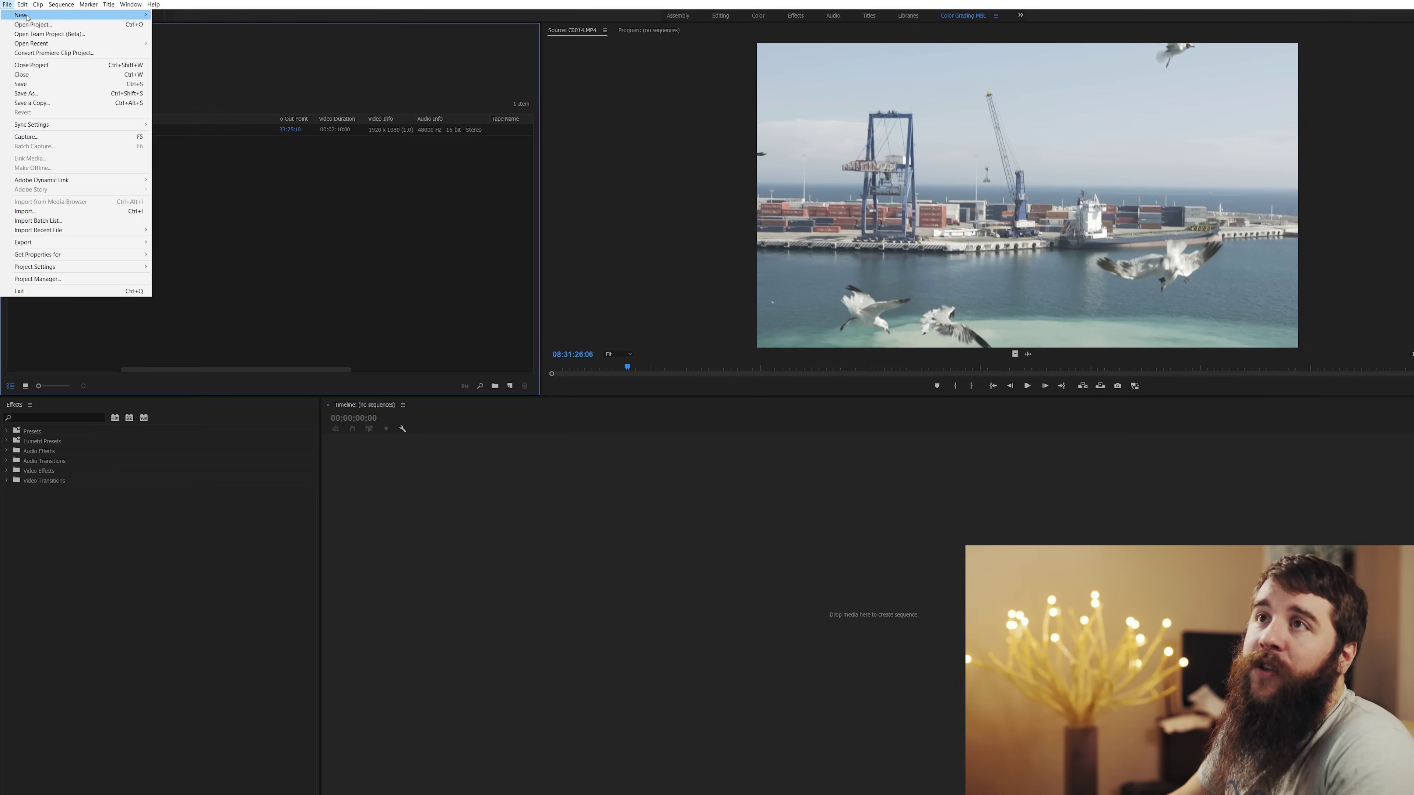
{"action": "mouse_move", "coordinate": [83, 15]}
{"action": "left_click", "coordinate": [179, 34]}
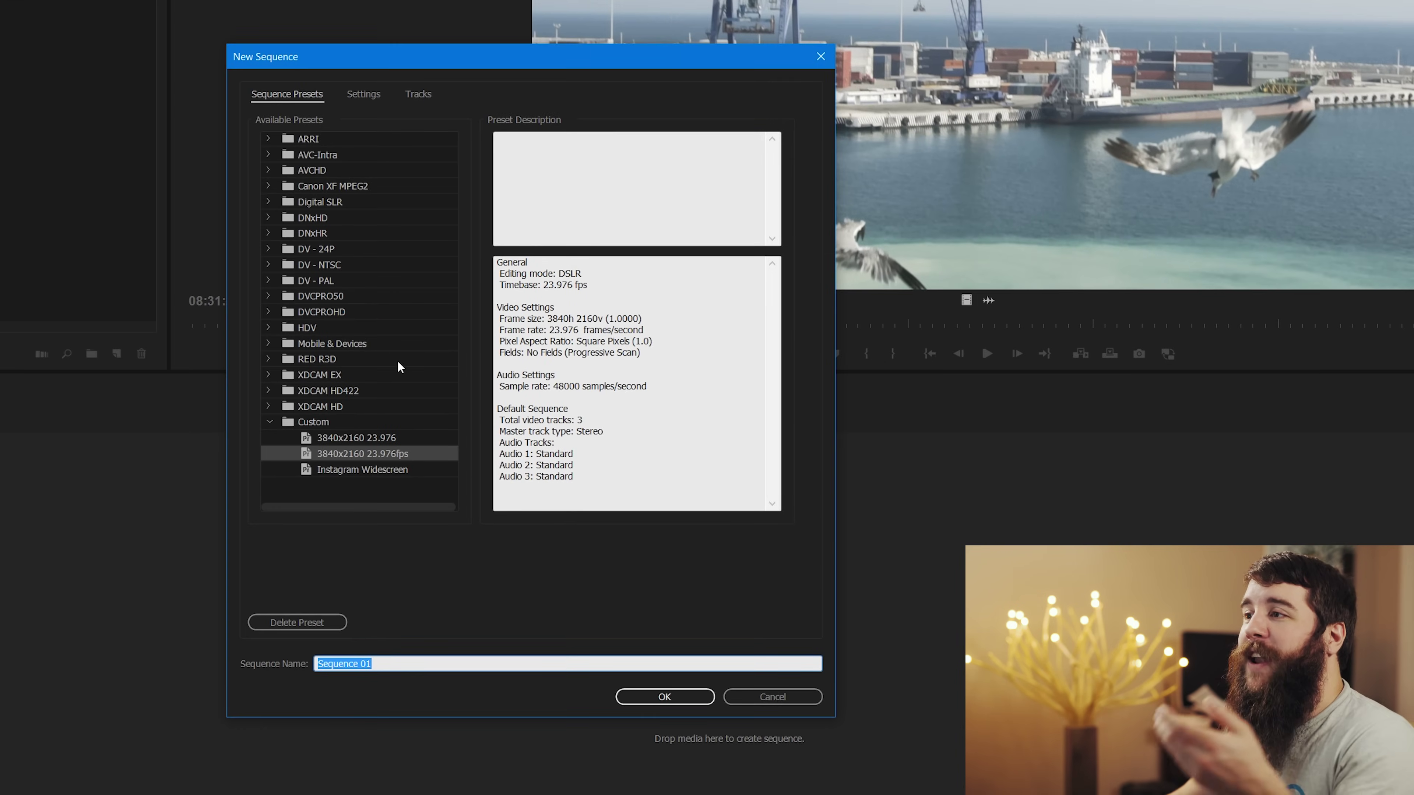
Step: Look over the custom 3840x2160 preset, then pick Digital SLR > 1080p > DSLR 1080p24
{"action": "left_click", "coordinate": [357, 441]}
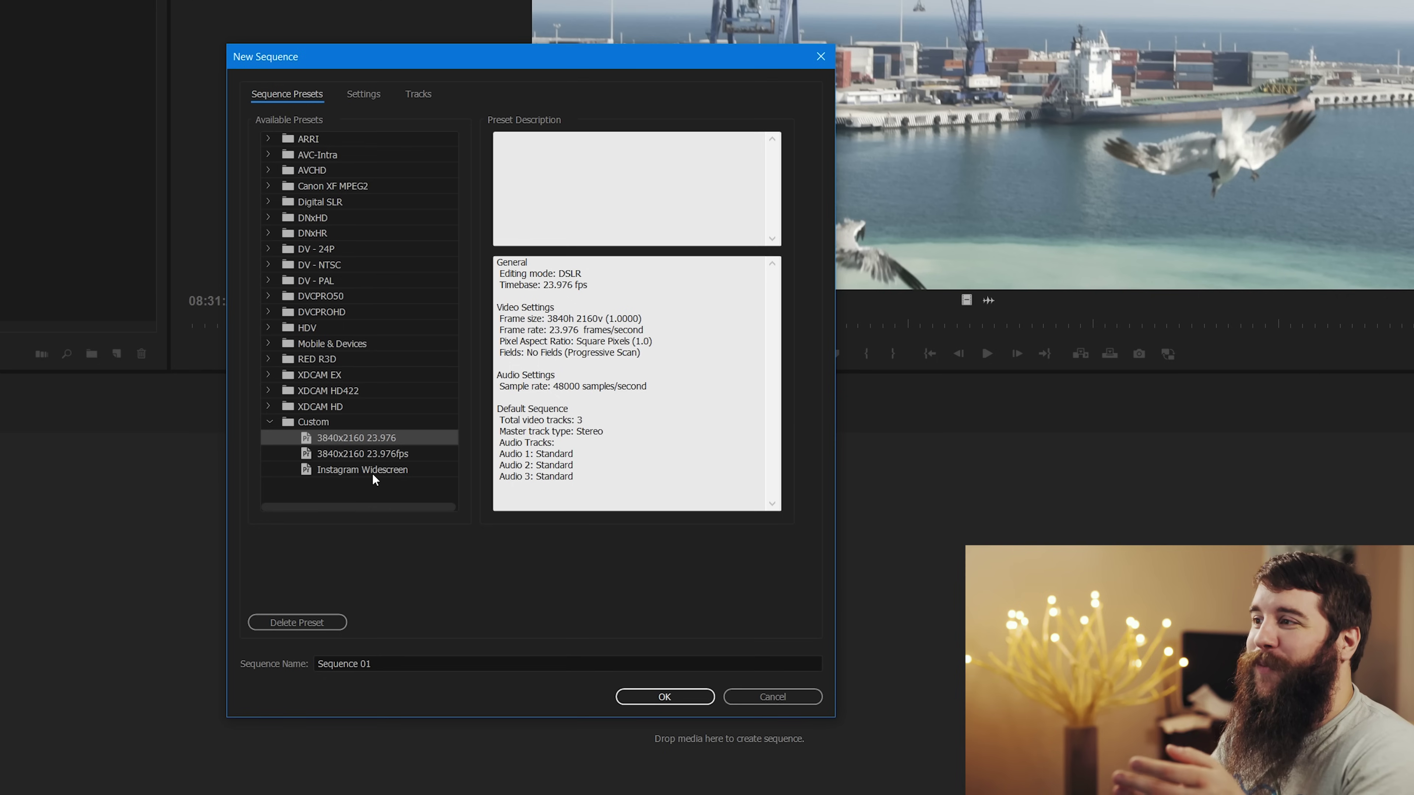
{"action": "left_click", "coordinate": [380, 453]}
{"action": "left_click", "coordinate": [382, 437]}
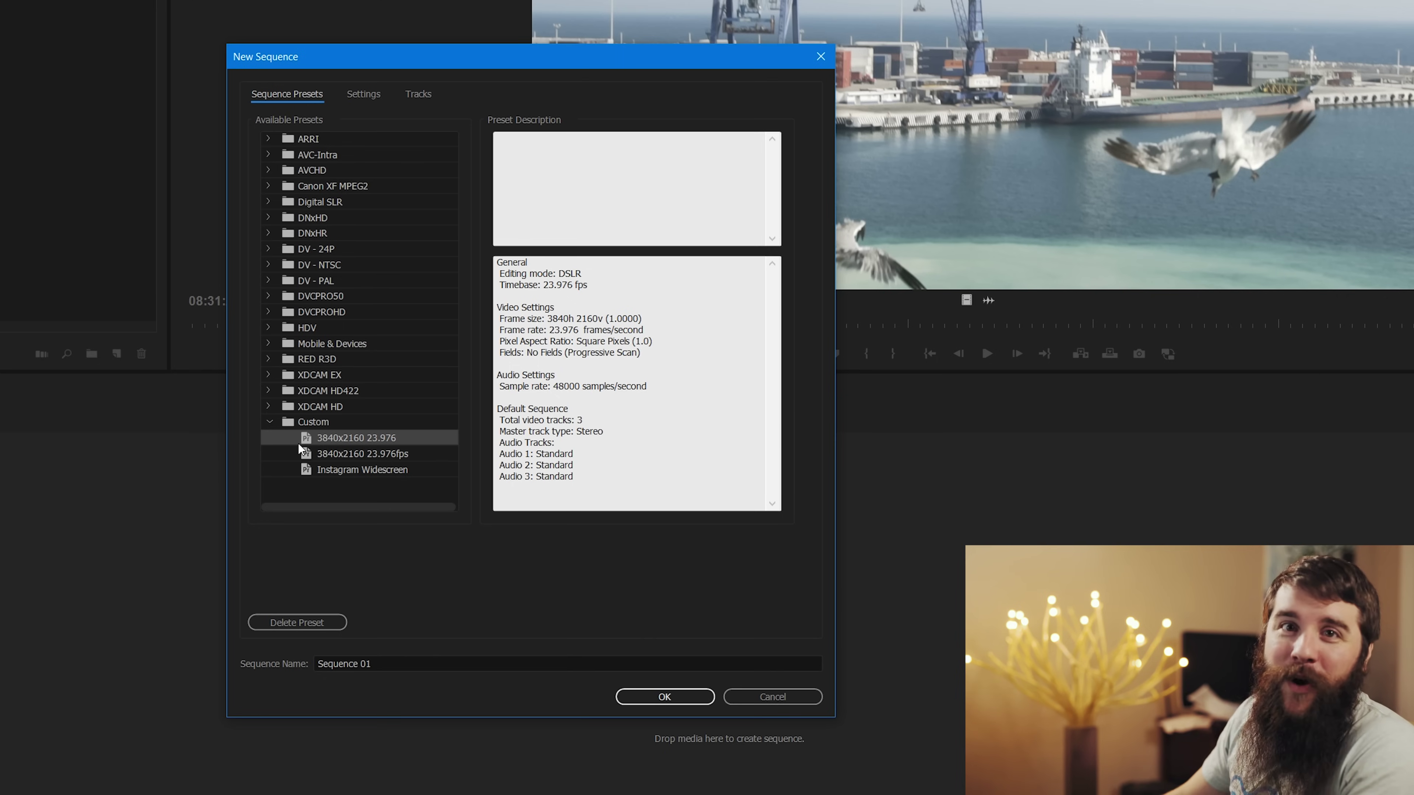
{"action": "left_click", "coordinate": [271, 202]}
{"action": "left_click", "coordinate": [284, 201]}
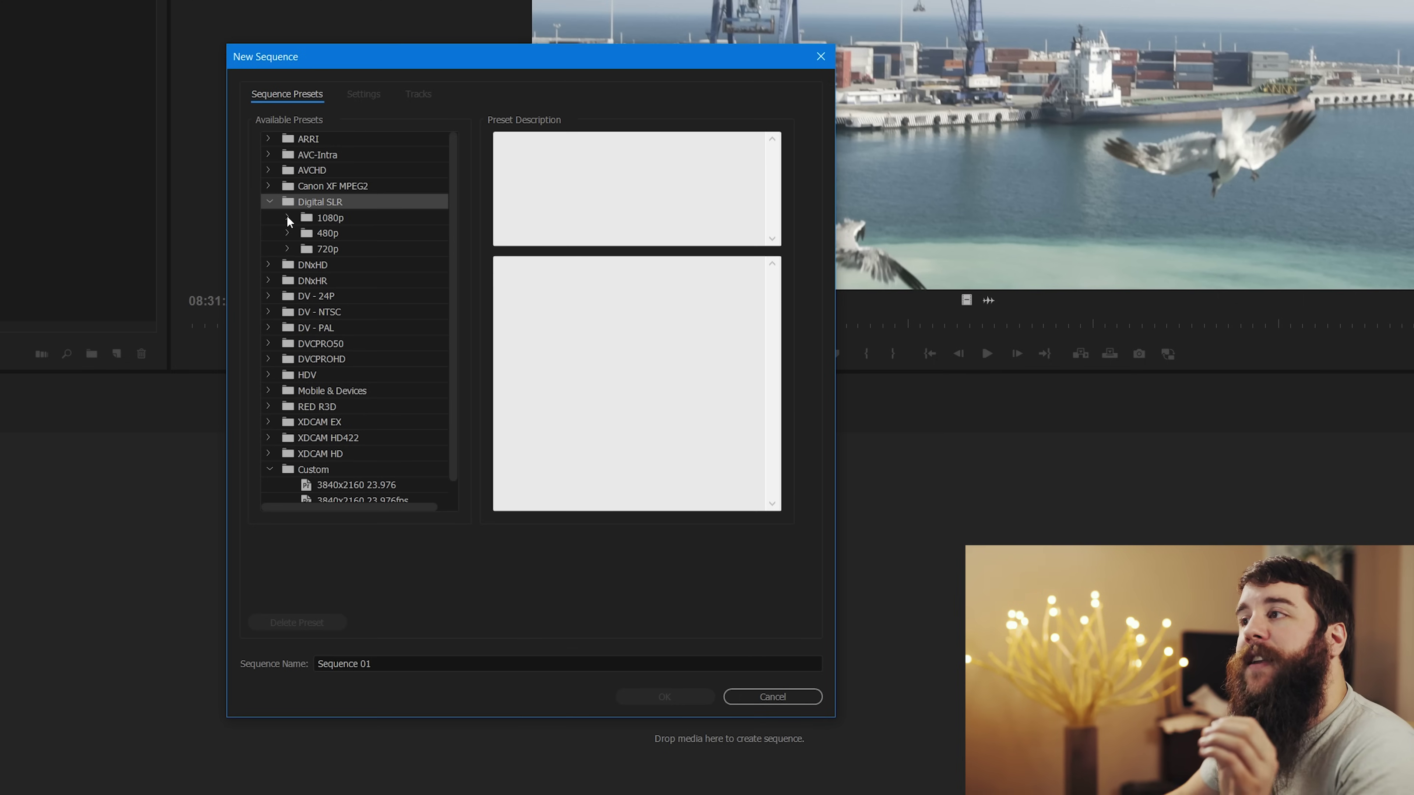
{"action": "left_click", "coordinate": [288, 218]}
{"action": "left_click", "coordinate": [320, 222]}
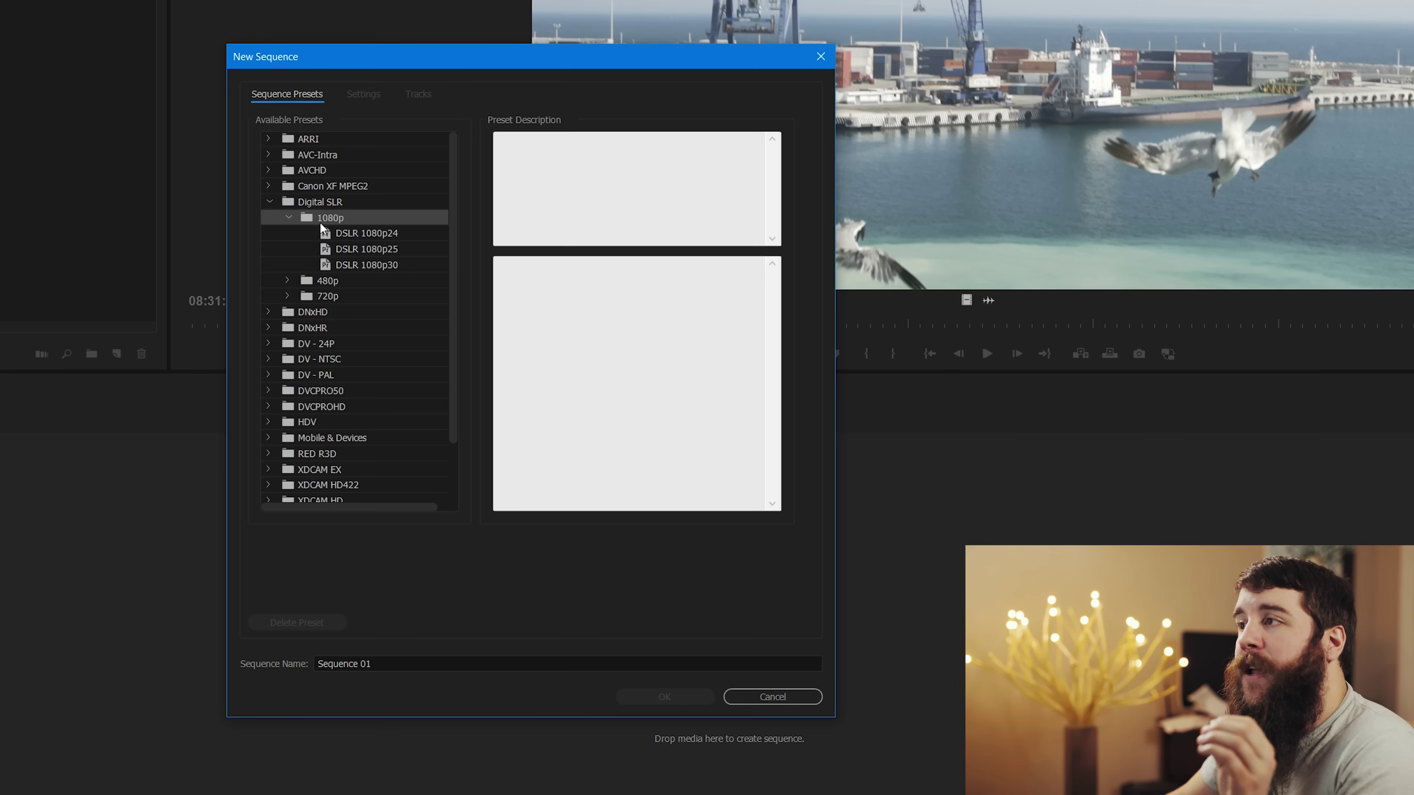
{"action": "left_click", "coordinate": [362, 237]}
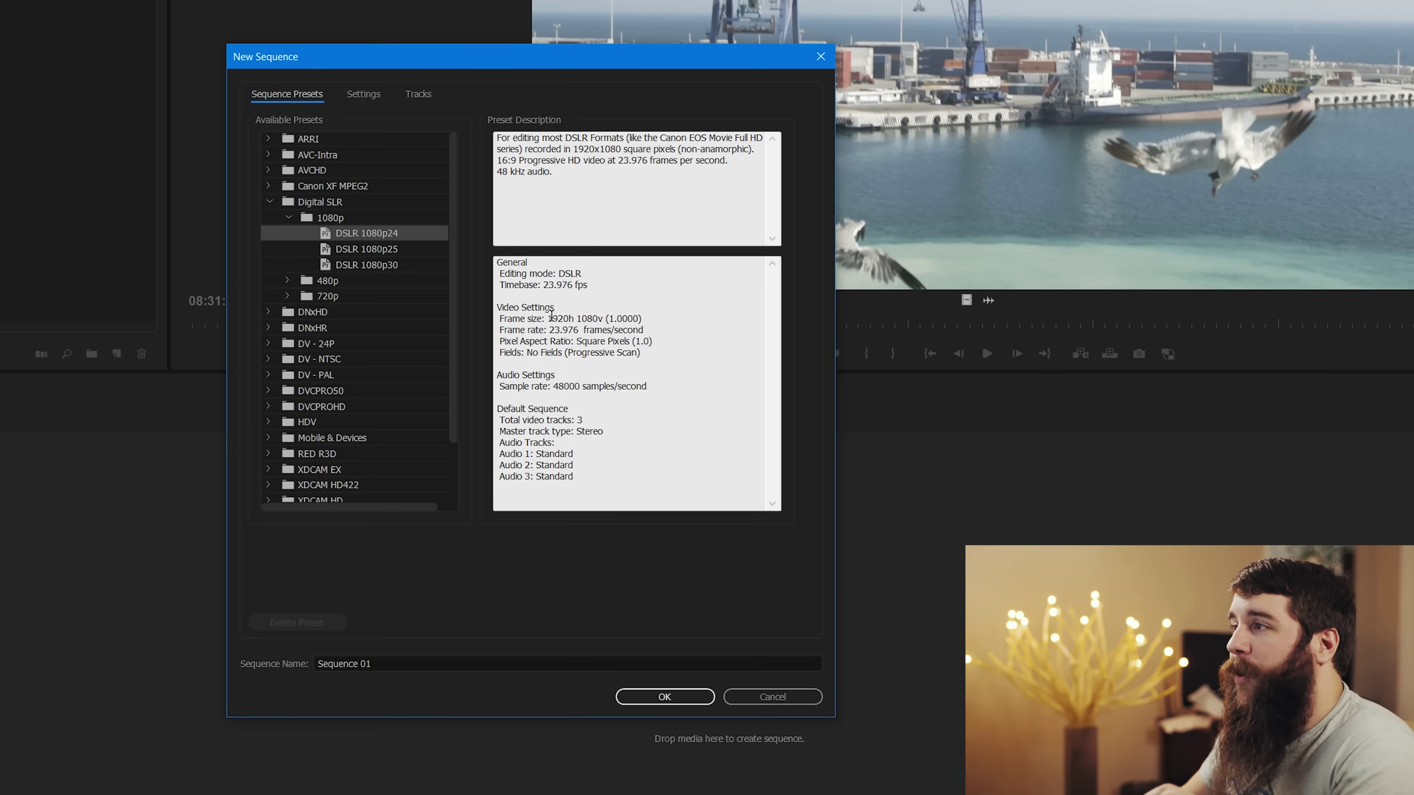
Step: Confirm 1920x1080 at 23.976 fps, name the sequence '1080p Export Test' and create it
{"action": "left_click_drag", "start_coordinate": [554, 330], "coordinate": [627, 318]}
{"action": "left_click", "coordinate": [602, 316]}
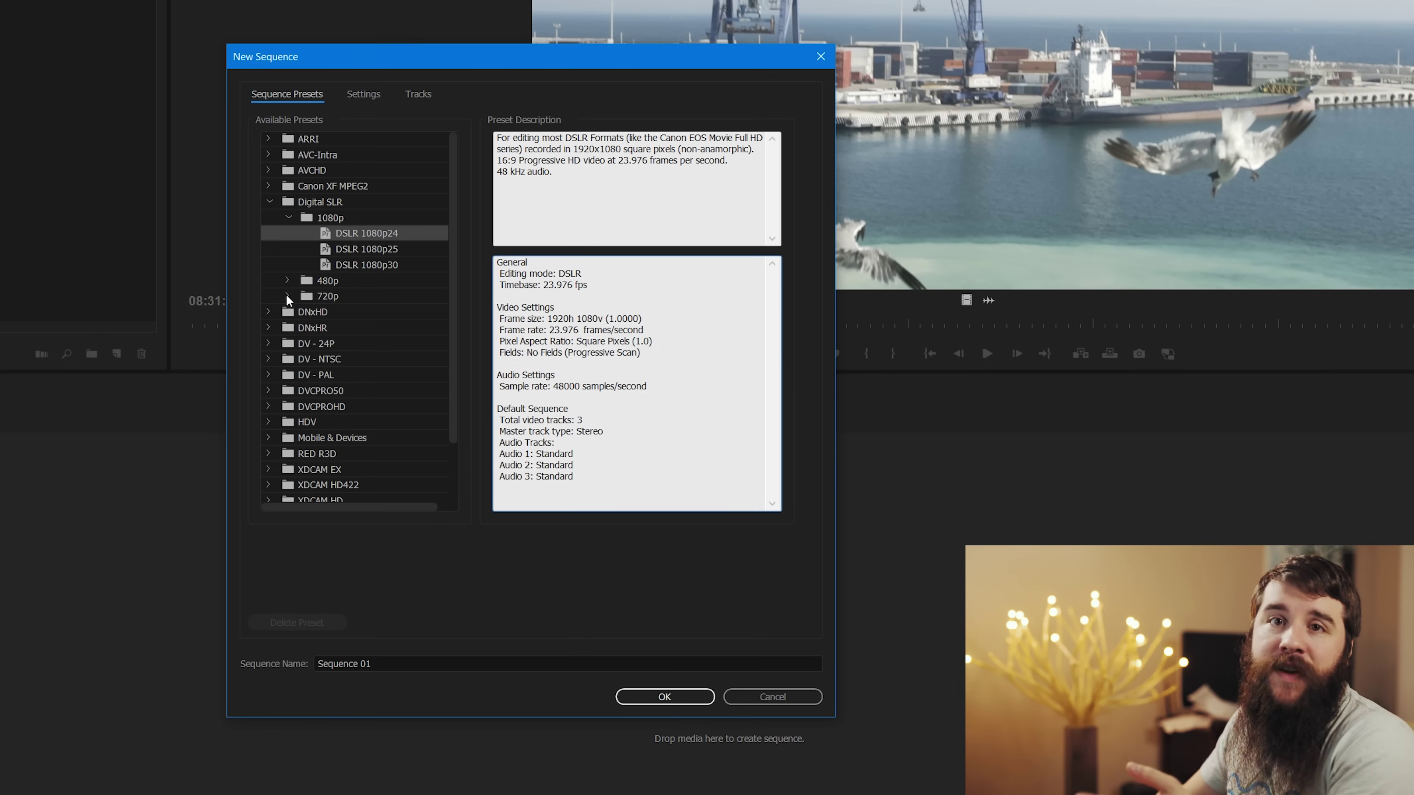
{"action": "left_click", "coordinate": [395, 663]}
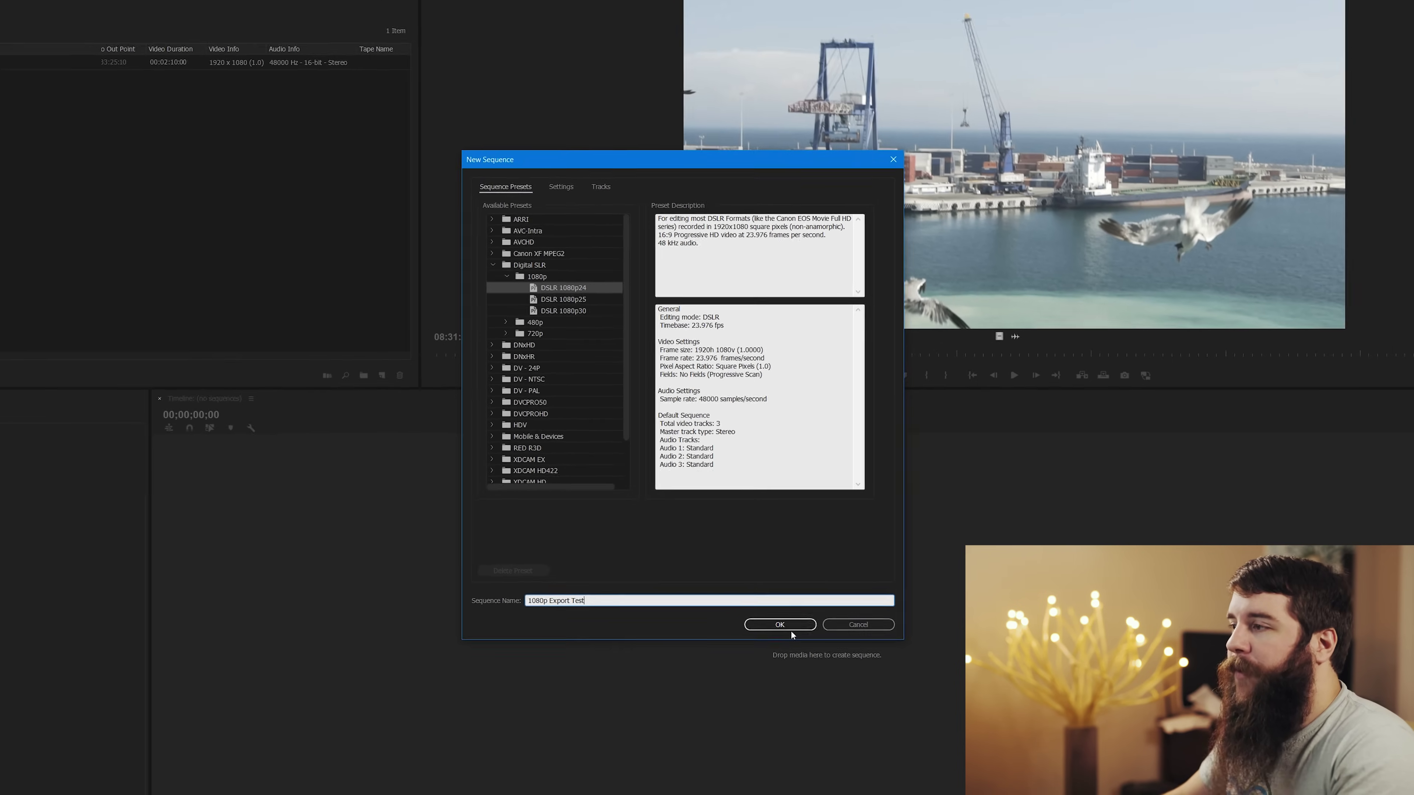
{"action": "left_click", "coordinate": [665, 697]}
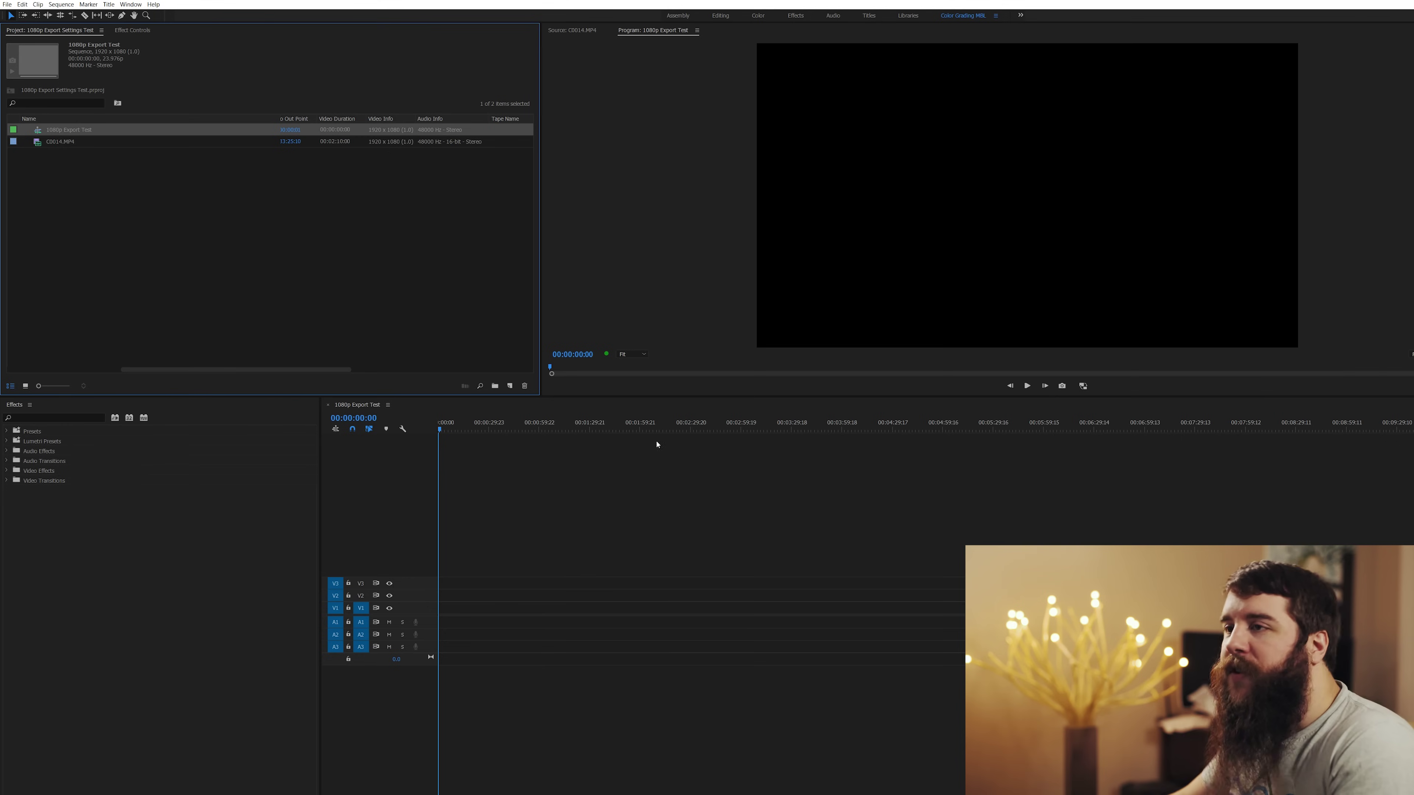
Step: Place C0014.MP4 at the start of the 1080p Export Test timeline and scrub through to its end
{"action": "left_click", "coordinate": [48, 149]}
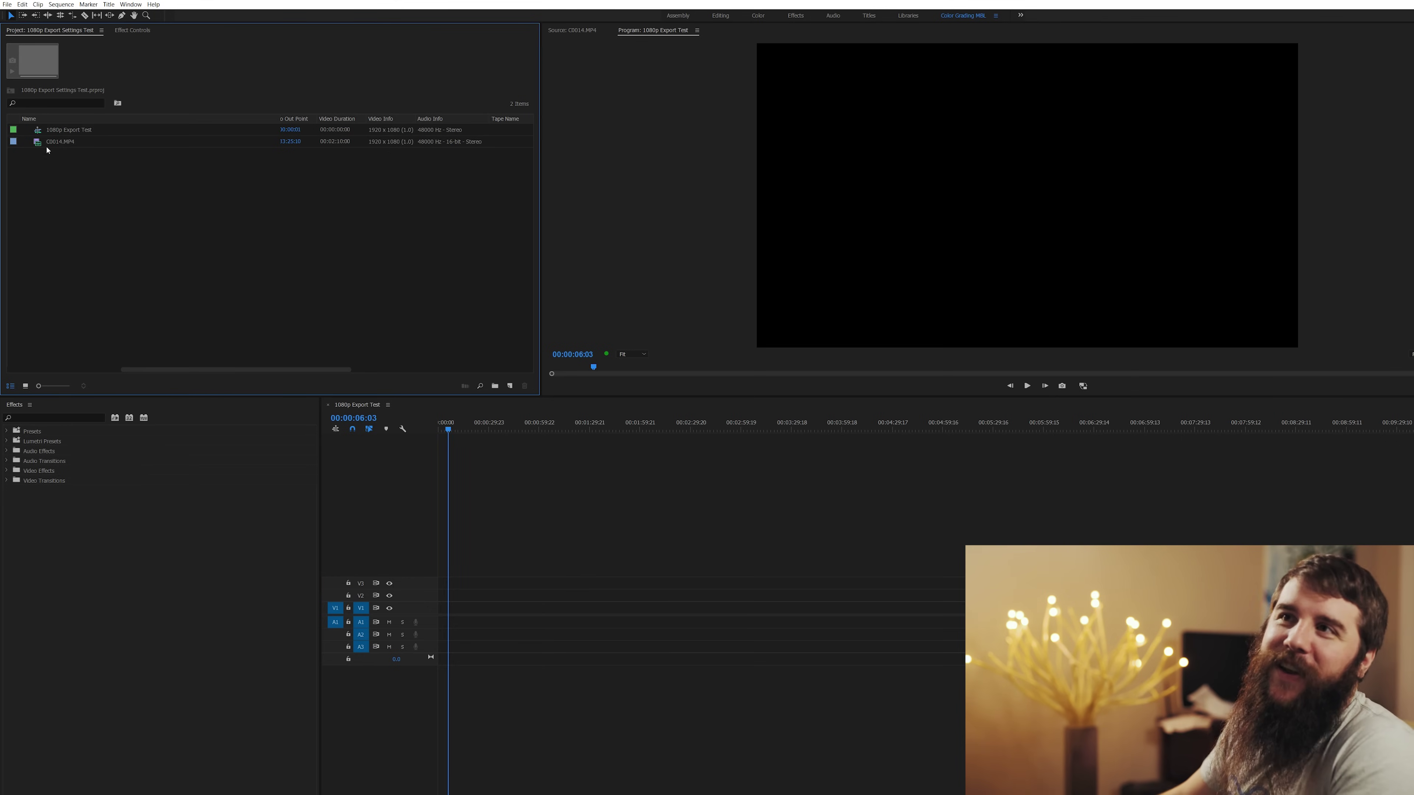
{"action": "left_click", "coordinate": [38, 143]}
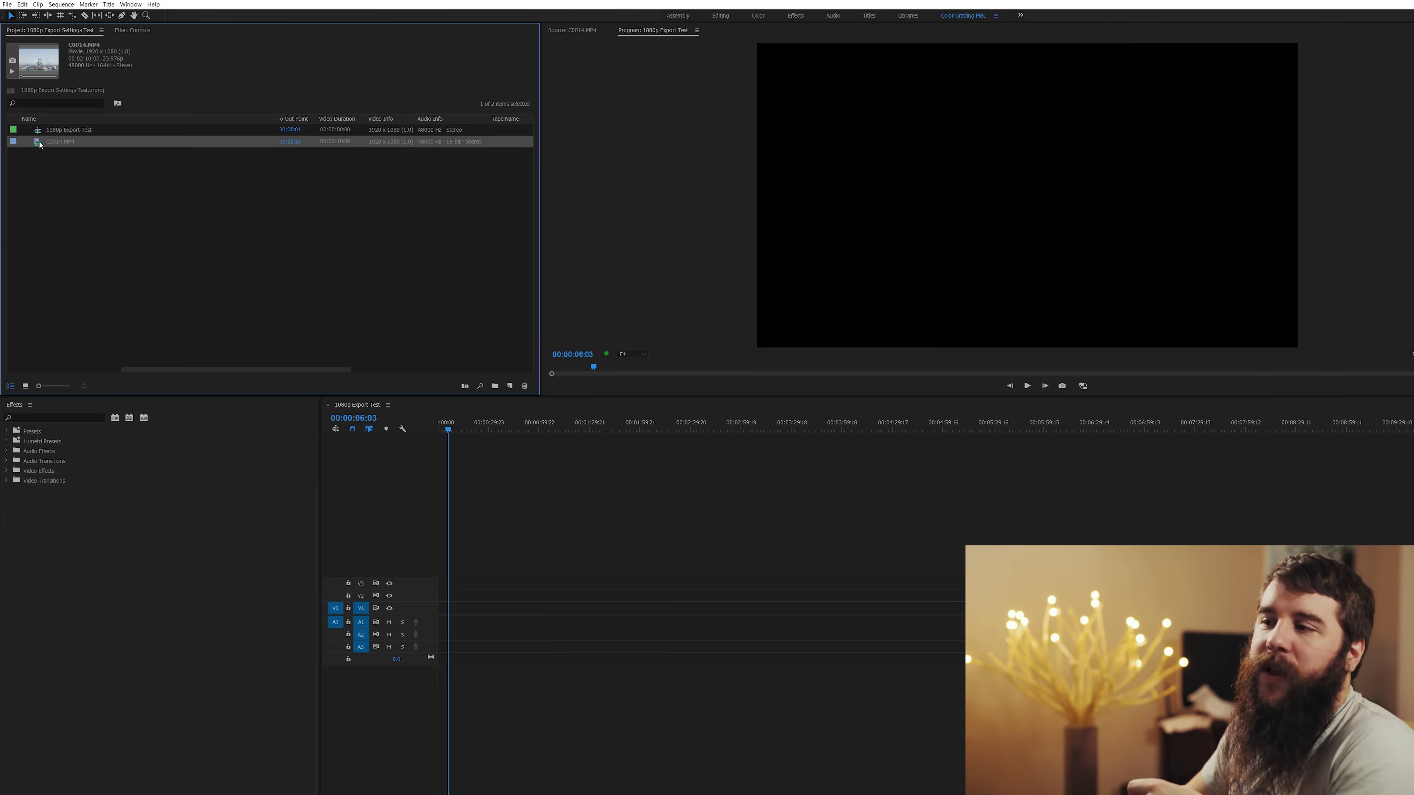
{"action": "left_click_drag", "start_coordinate": [439, 415], "coordinate": [443, 579]}
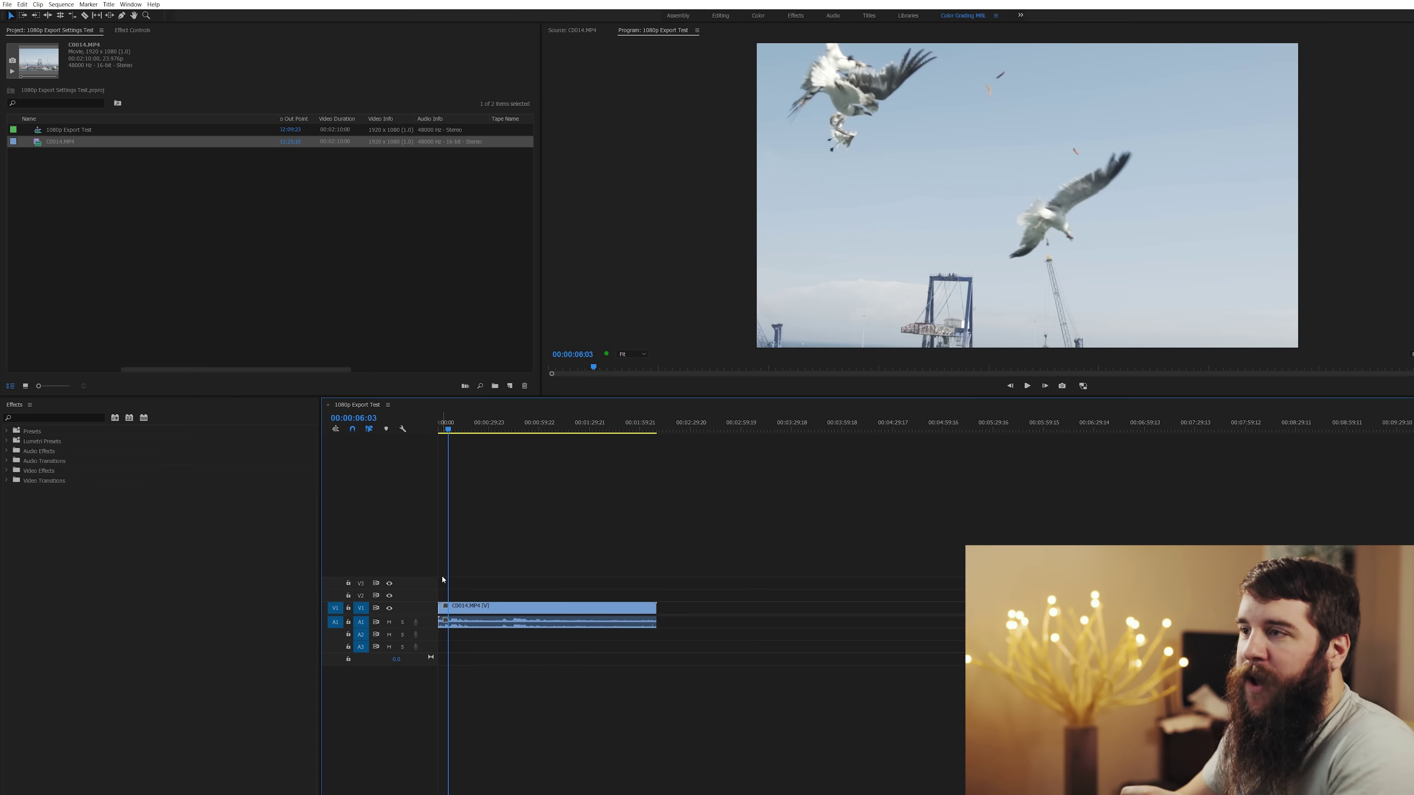
{"action": "left_click_drag", "start_coordinate": [464, 430], "coordinate": [392, 432]}
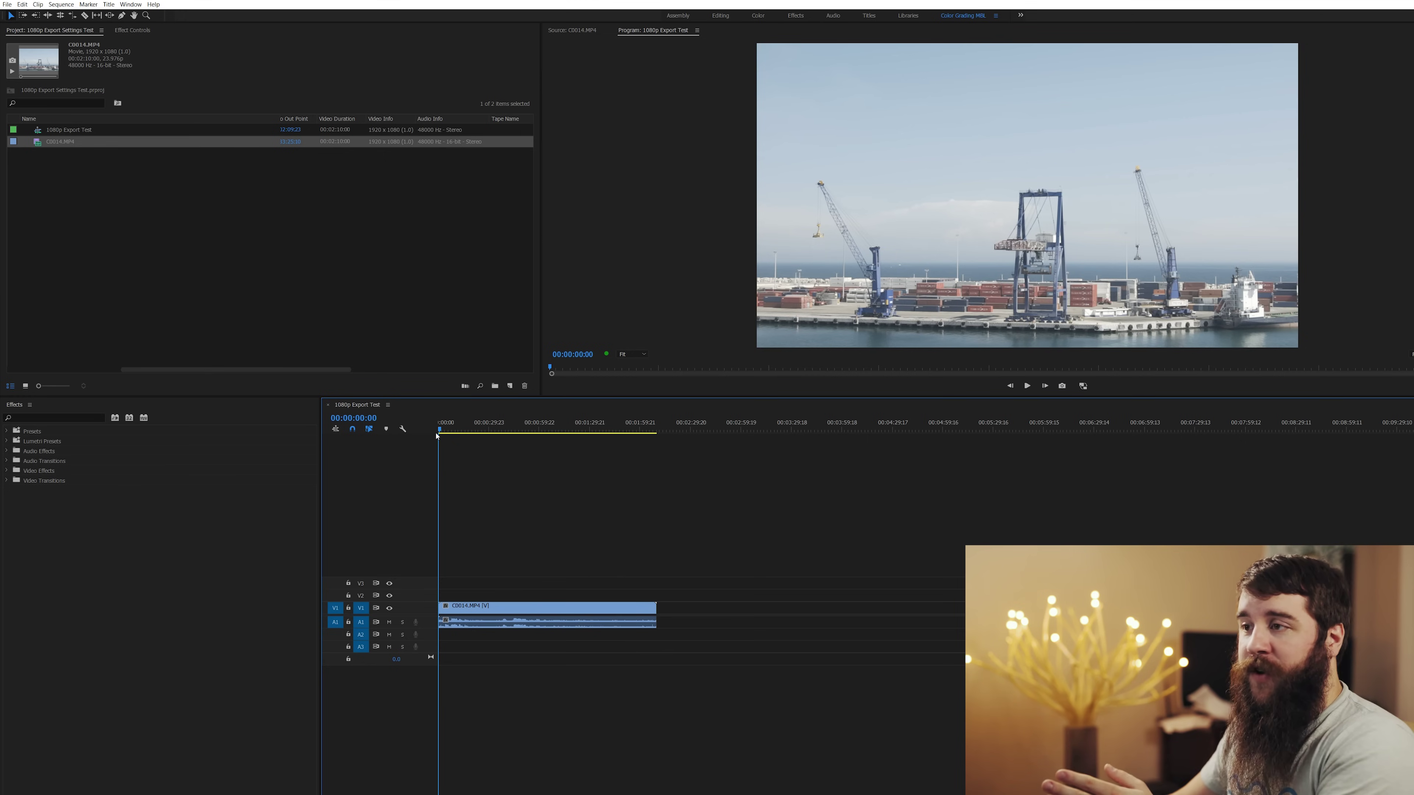
{"action": "key", "text": "ctrl+a"}
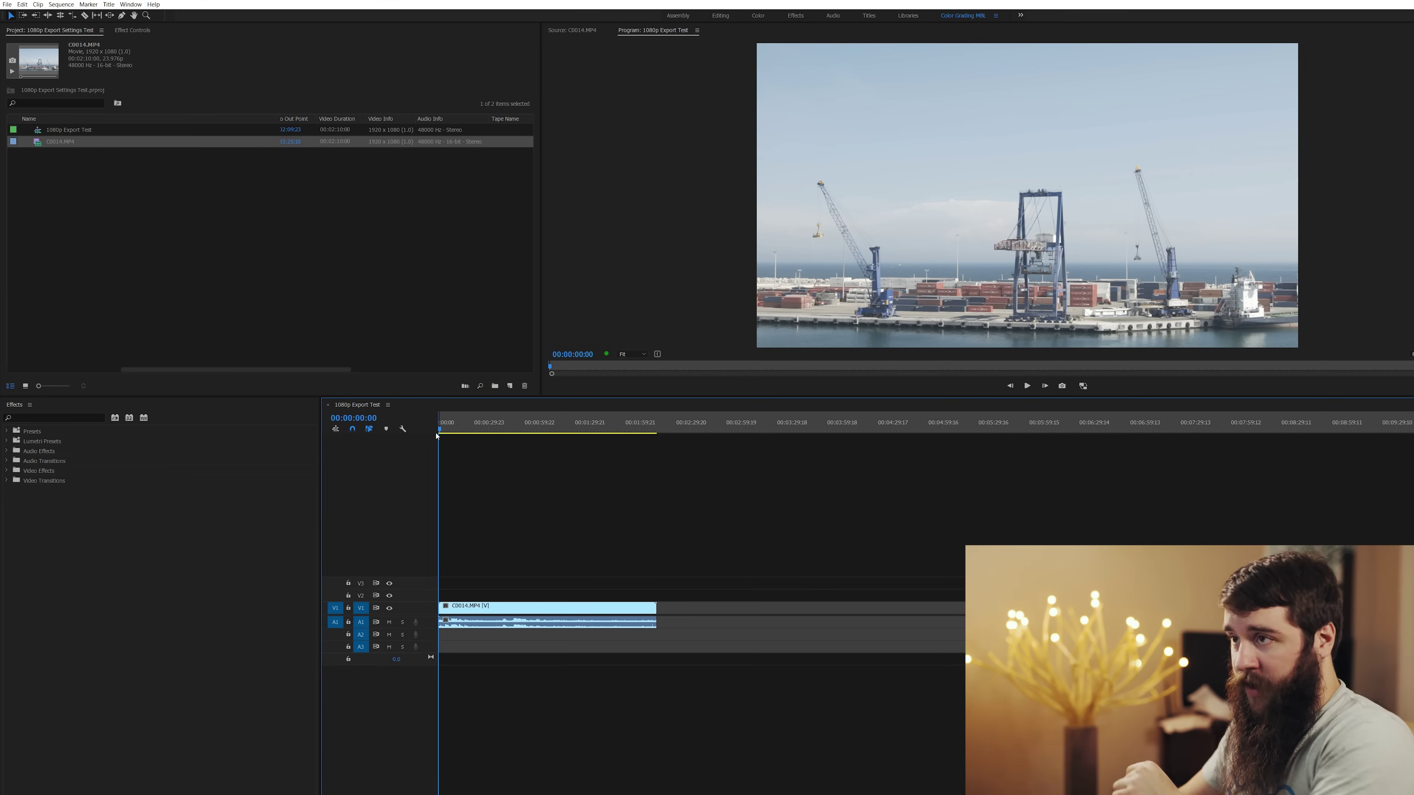
{"action": "left_click_drag", "start_coordinate": [505, 429], "coordinate": [658, 429]}
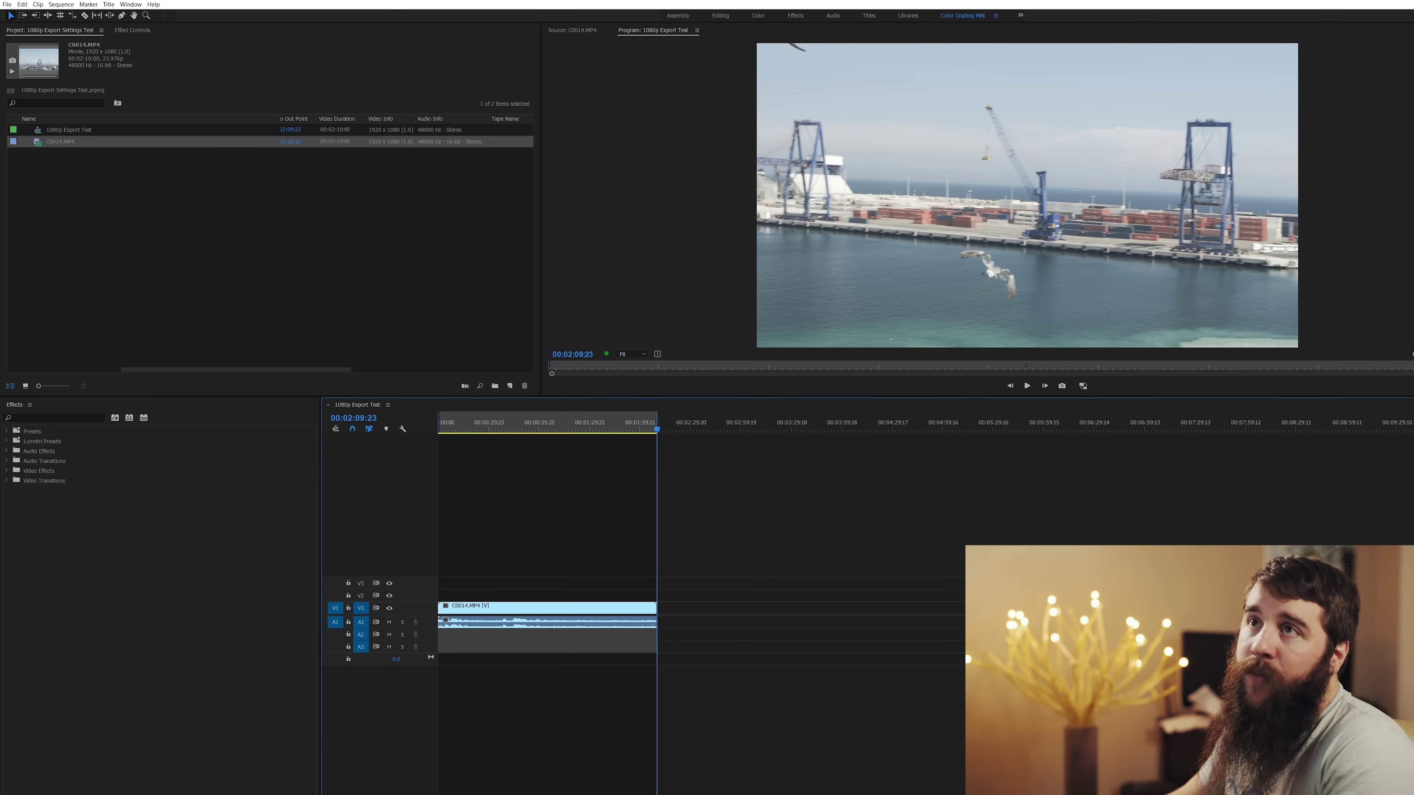
{"action": "left_click", "coordinate": [8, 4]}
Step: Open Export Media for the sequence, keep H.264 format and choose the Custom preset
{"action": "mouse_move", "coordinate": [79, 245]}
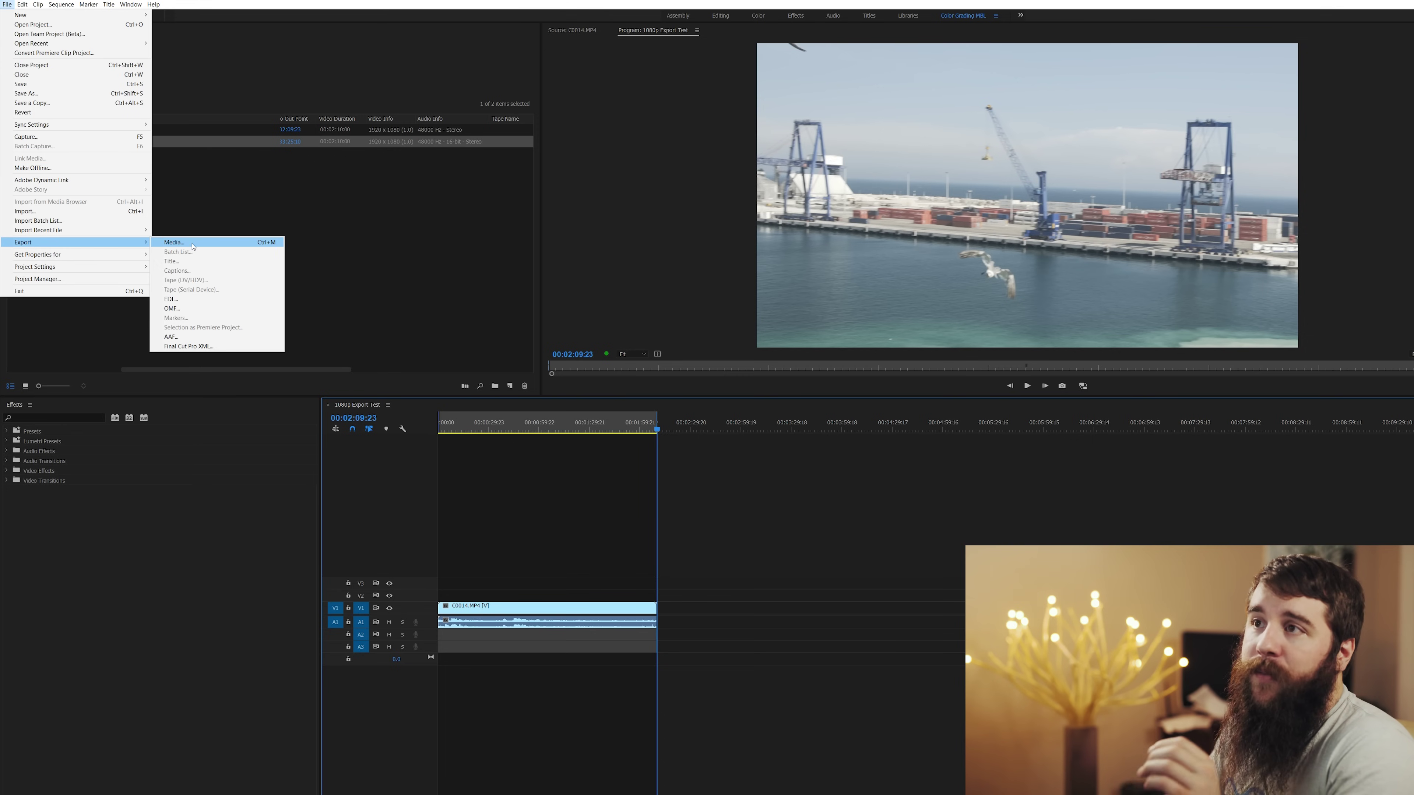
{"action": "left_click", "coordinate": [223, 248]}
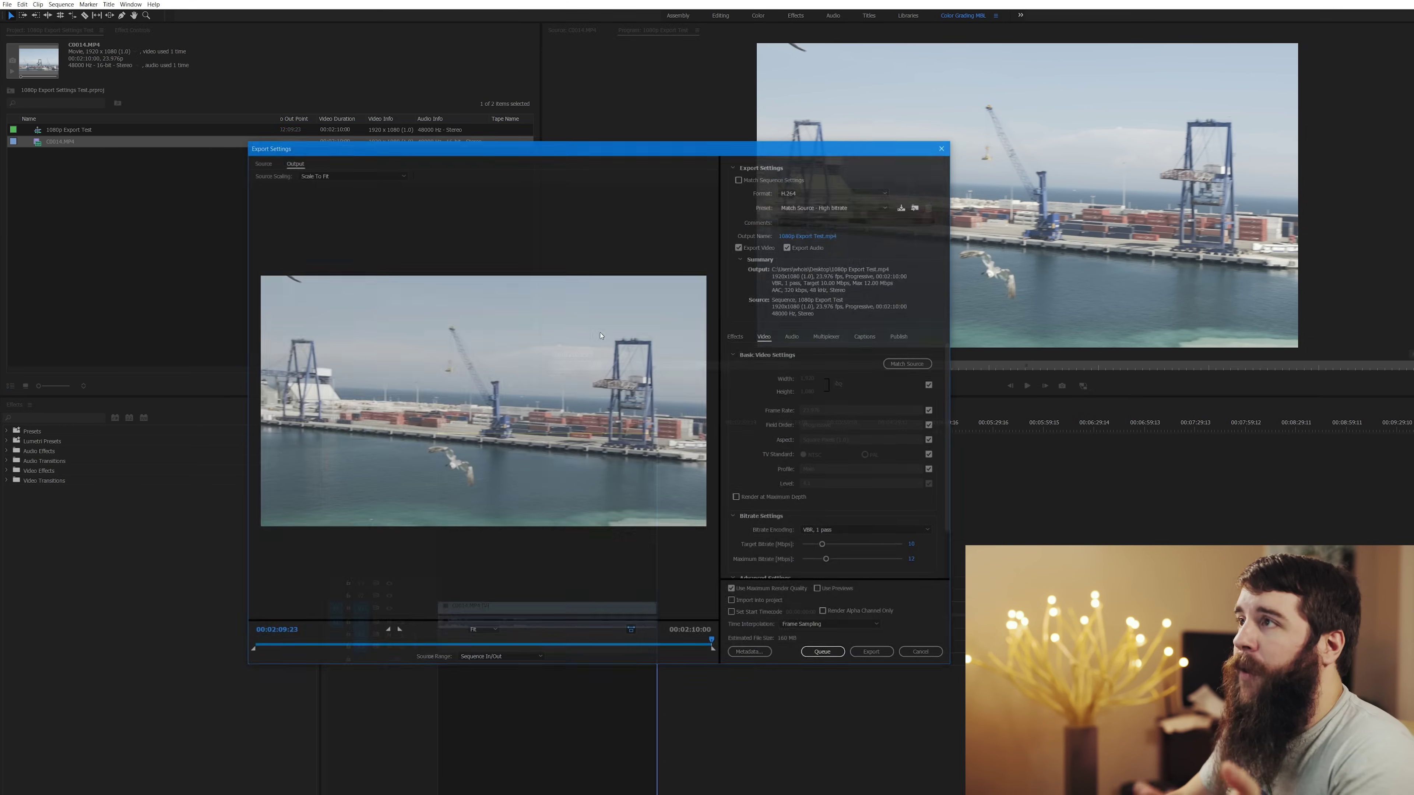
{"action": "left_click_drag", "start_coordinate": [612, 151], "coordinate": [641, 175]}
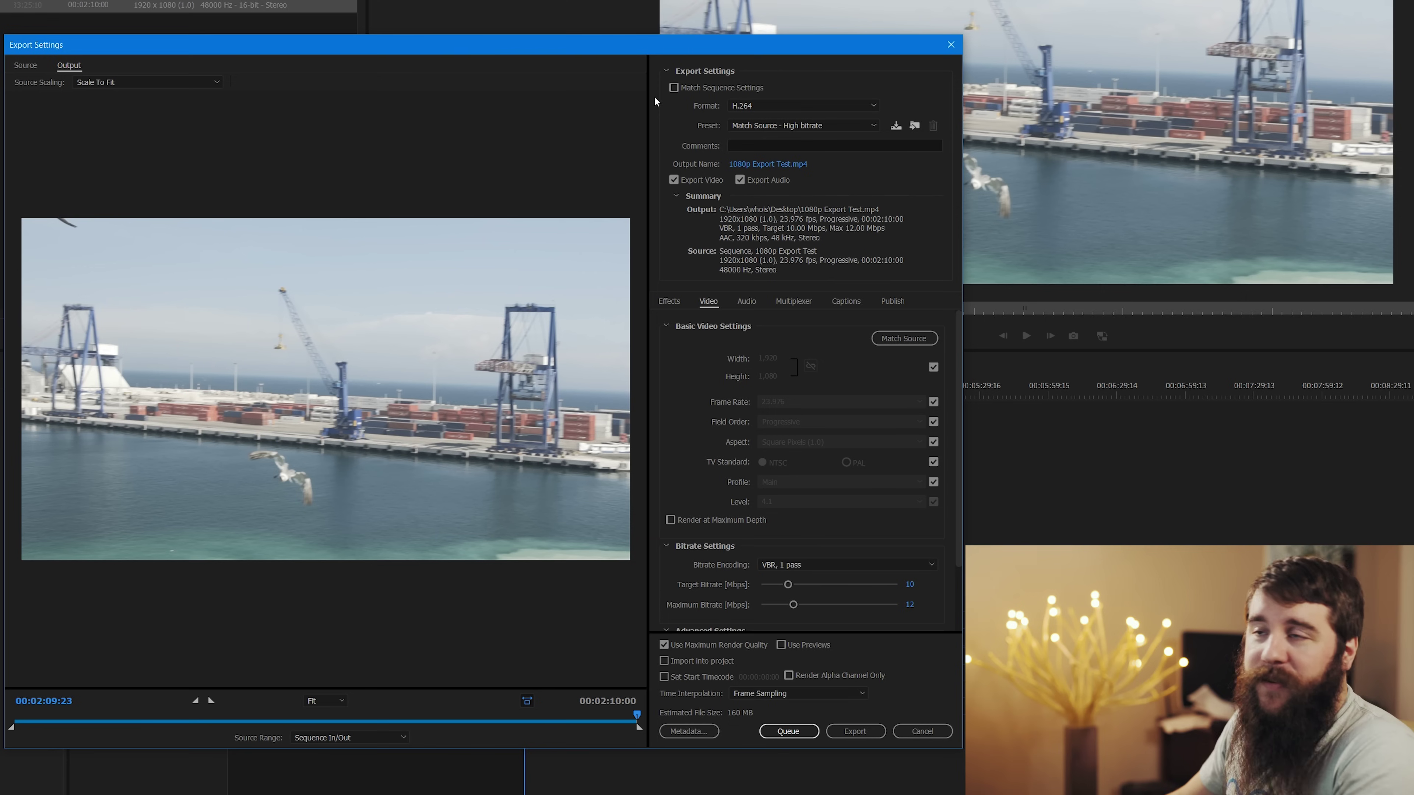
{"action": "left_click", "coordinate": [749, 106]}
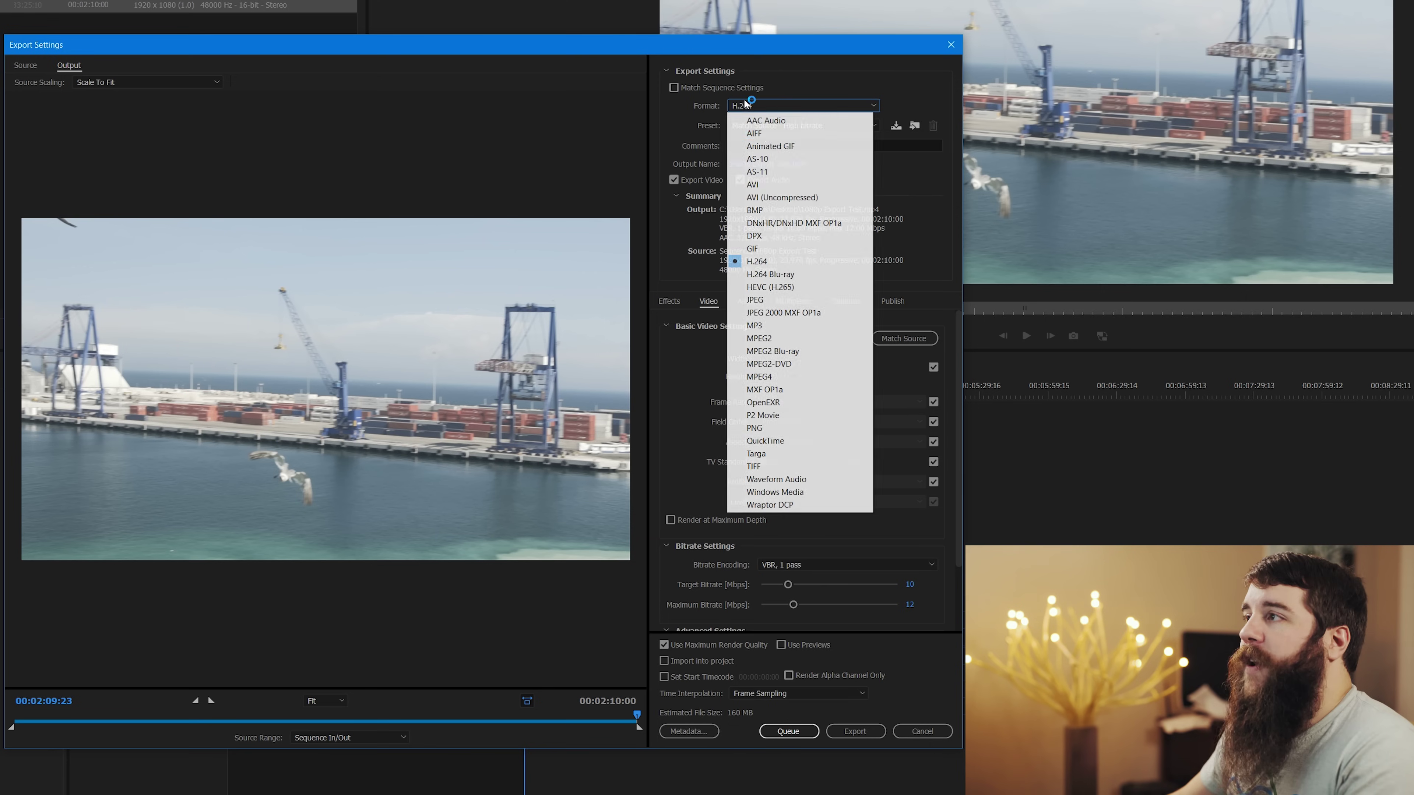
{"action": "left_click", "coordinate": [779, 262]}
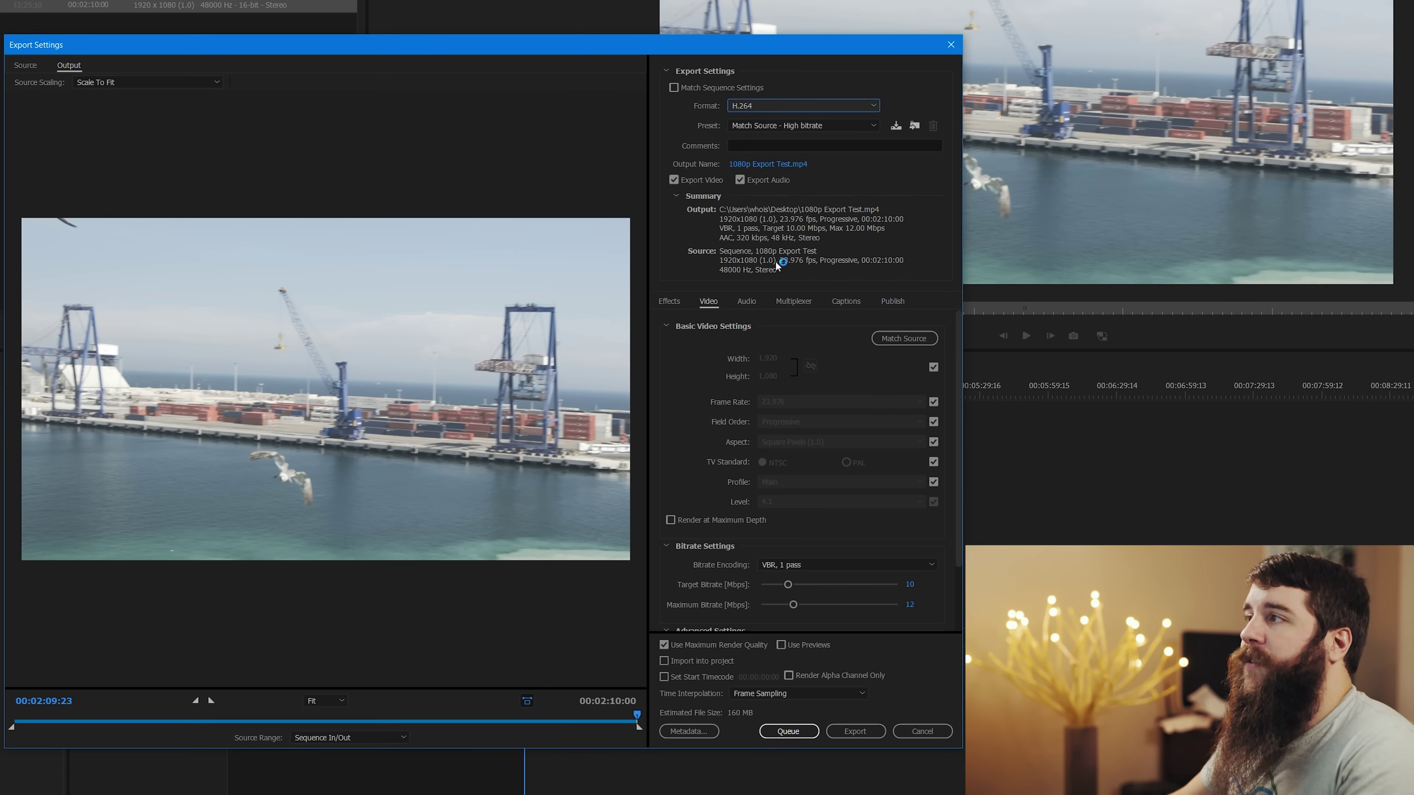
{"action": "left_click", "coordinate": [764, 126]}
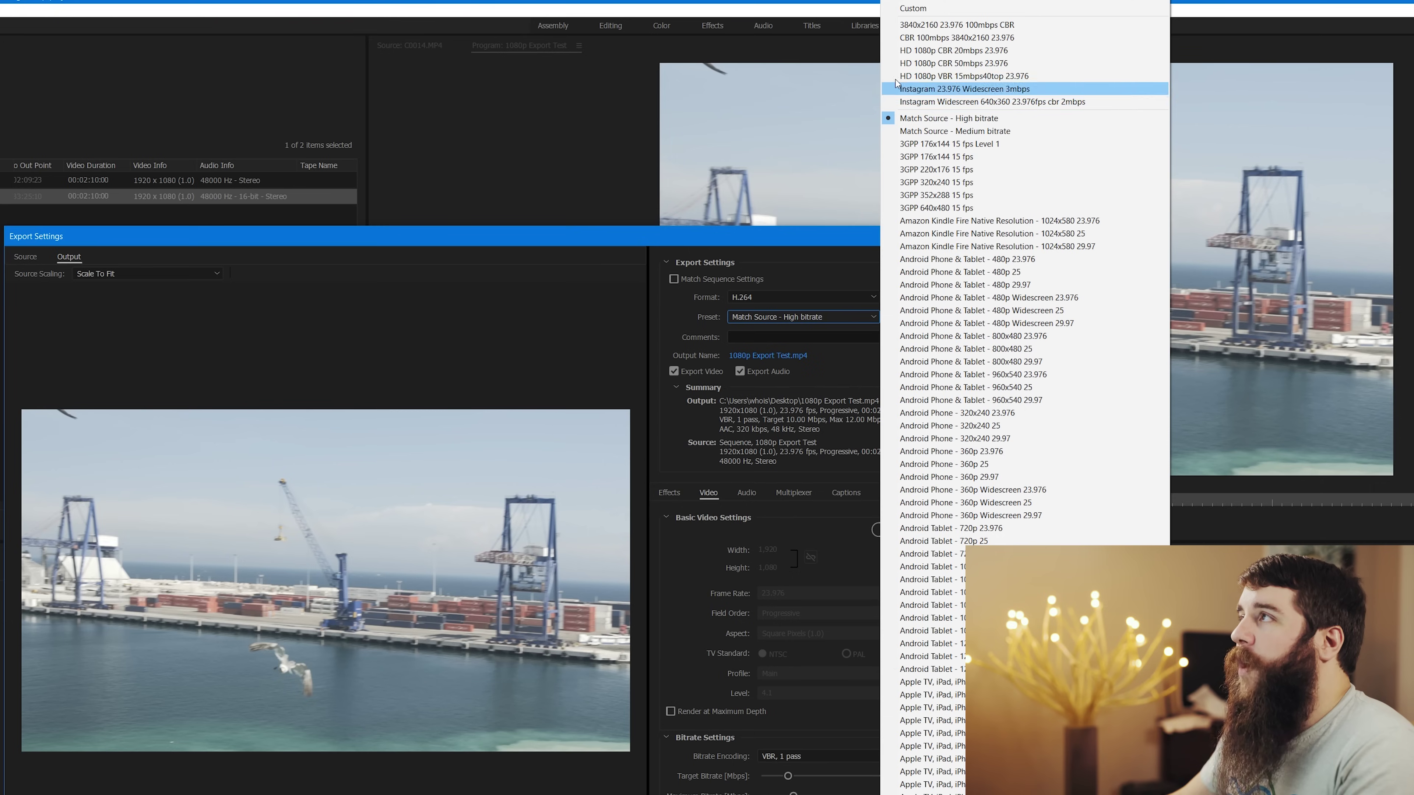
{"action": "left_click", "coordinate": [912, 8]}
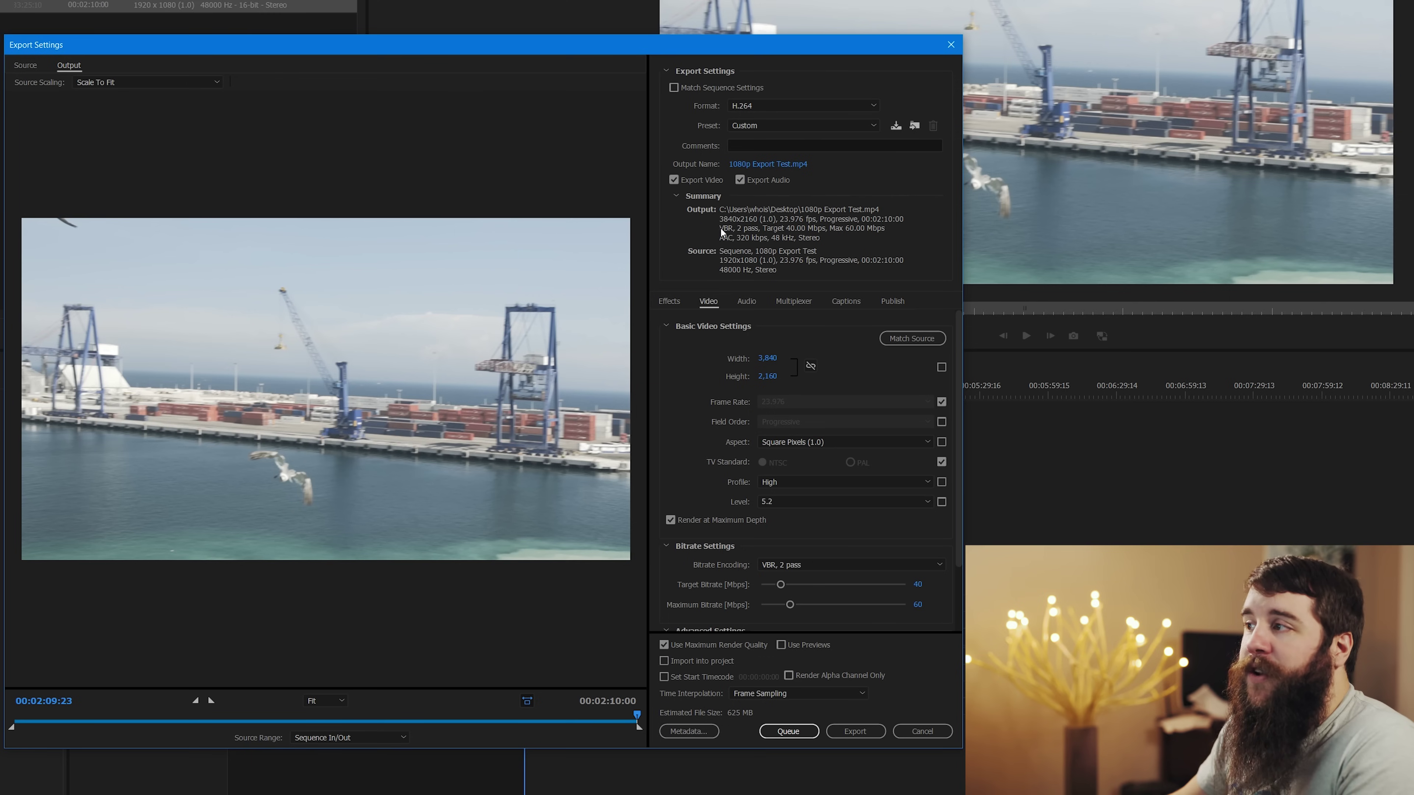
{"action": "left_click", "coordinate": [669, 301]}
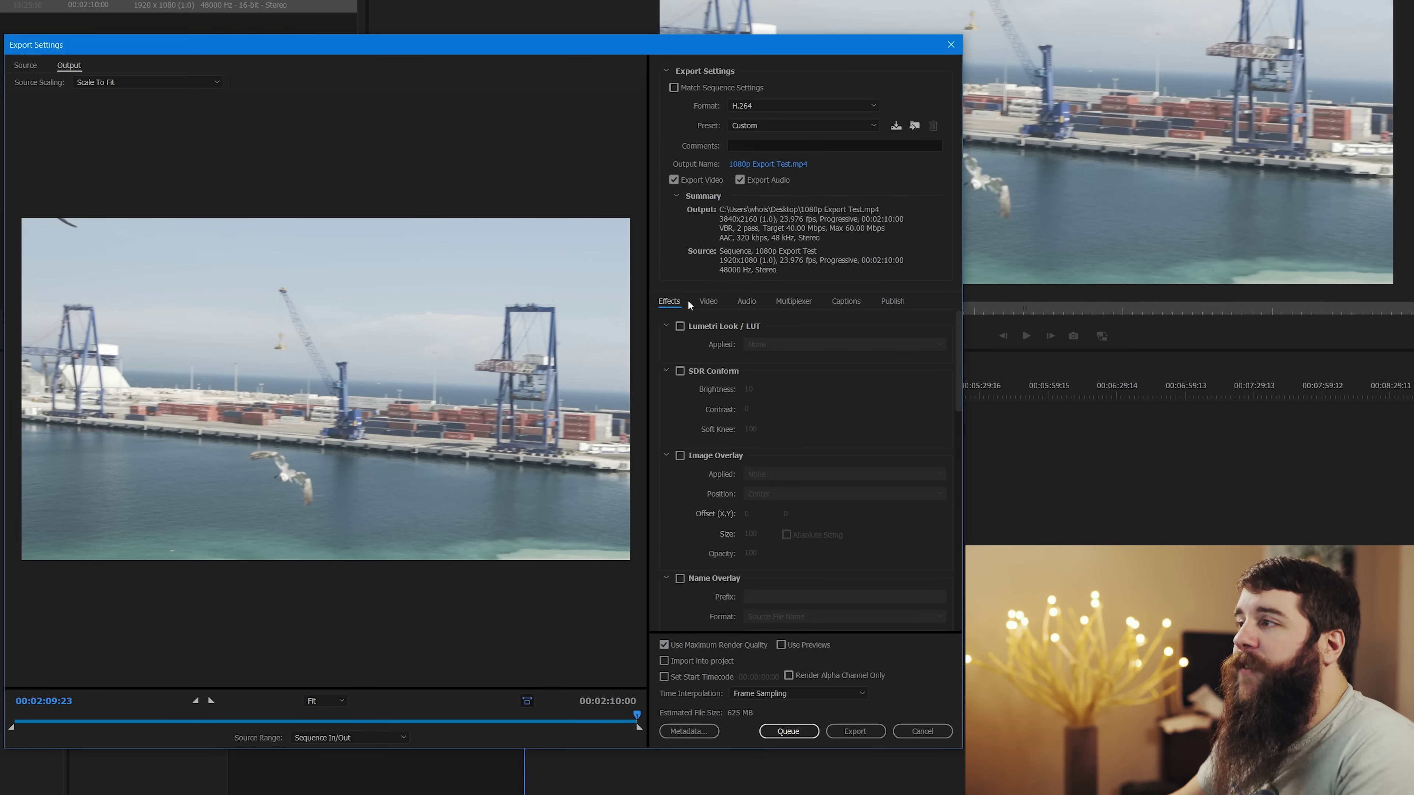
{"action": "left_click", "coordinate": [708, 301]}
{"action": "left_click", "coordinate": [746, 301]}
{"action": "left_click", "coordinate": [794, 301]}
{"action": "left_click", "coordinate": [859, 298]}
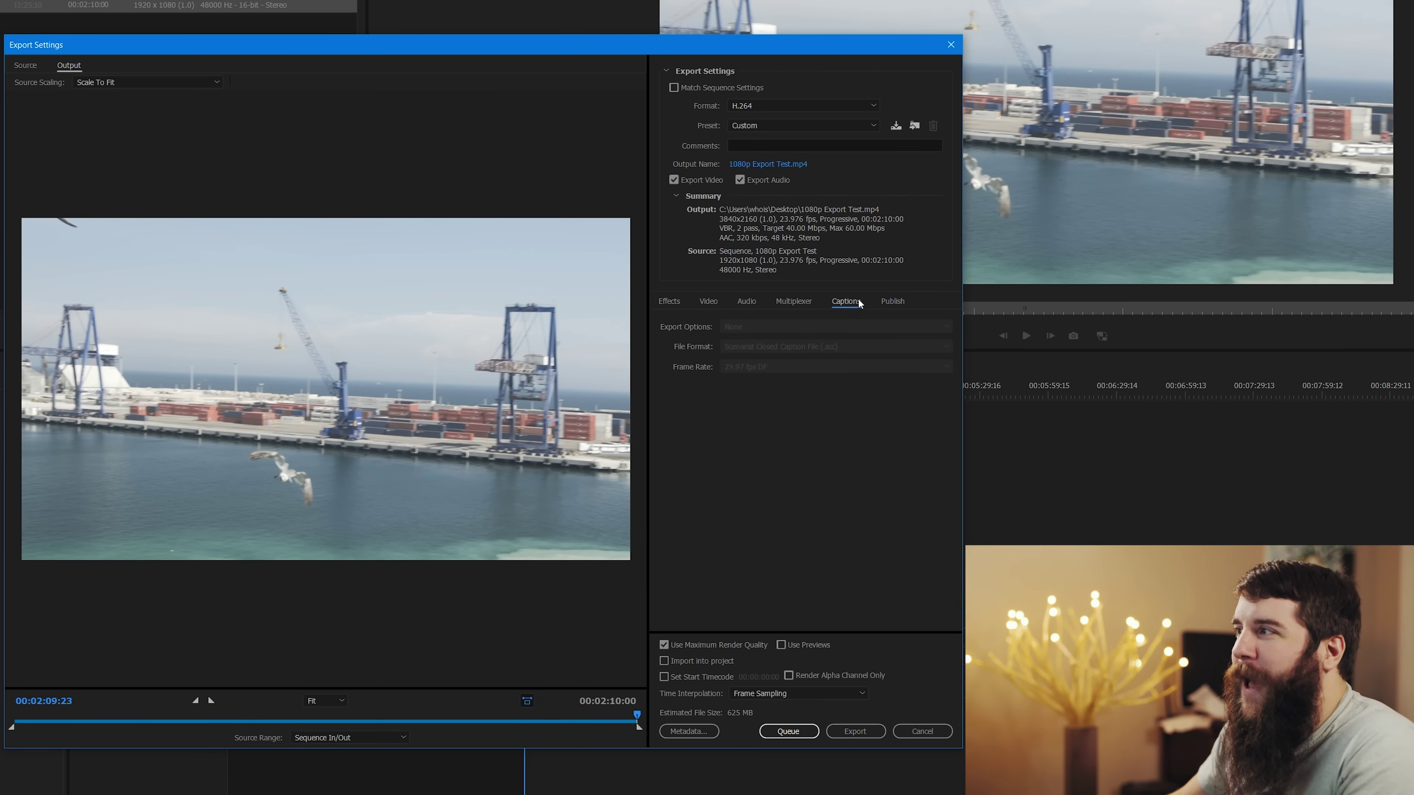
{"action": "left_click", "coordinate": [899, 302]}
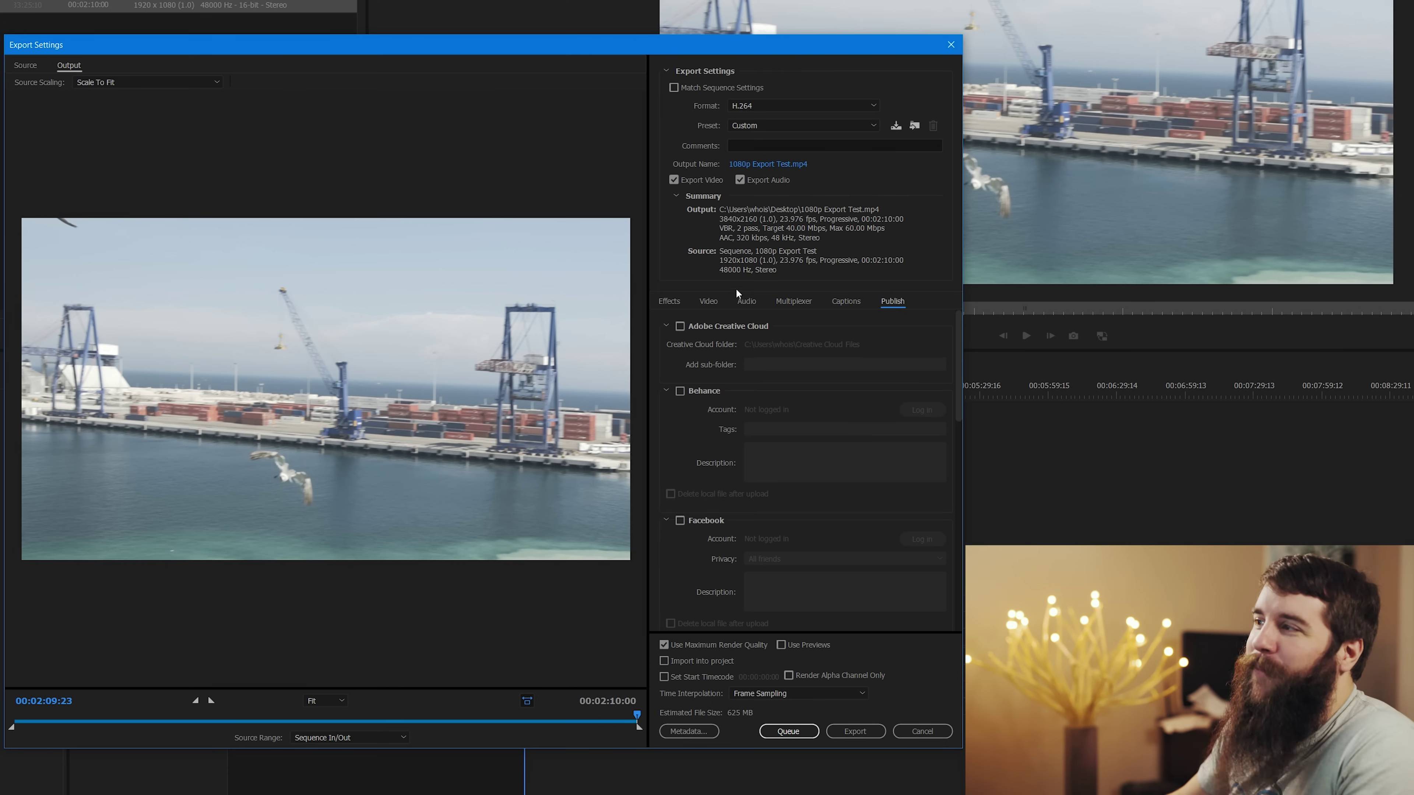
{"action": "left_click", "coordinate": [706, 300]}
{"action": "left_click", "coordinate": [747, 302]}
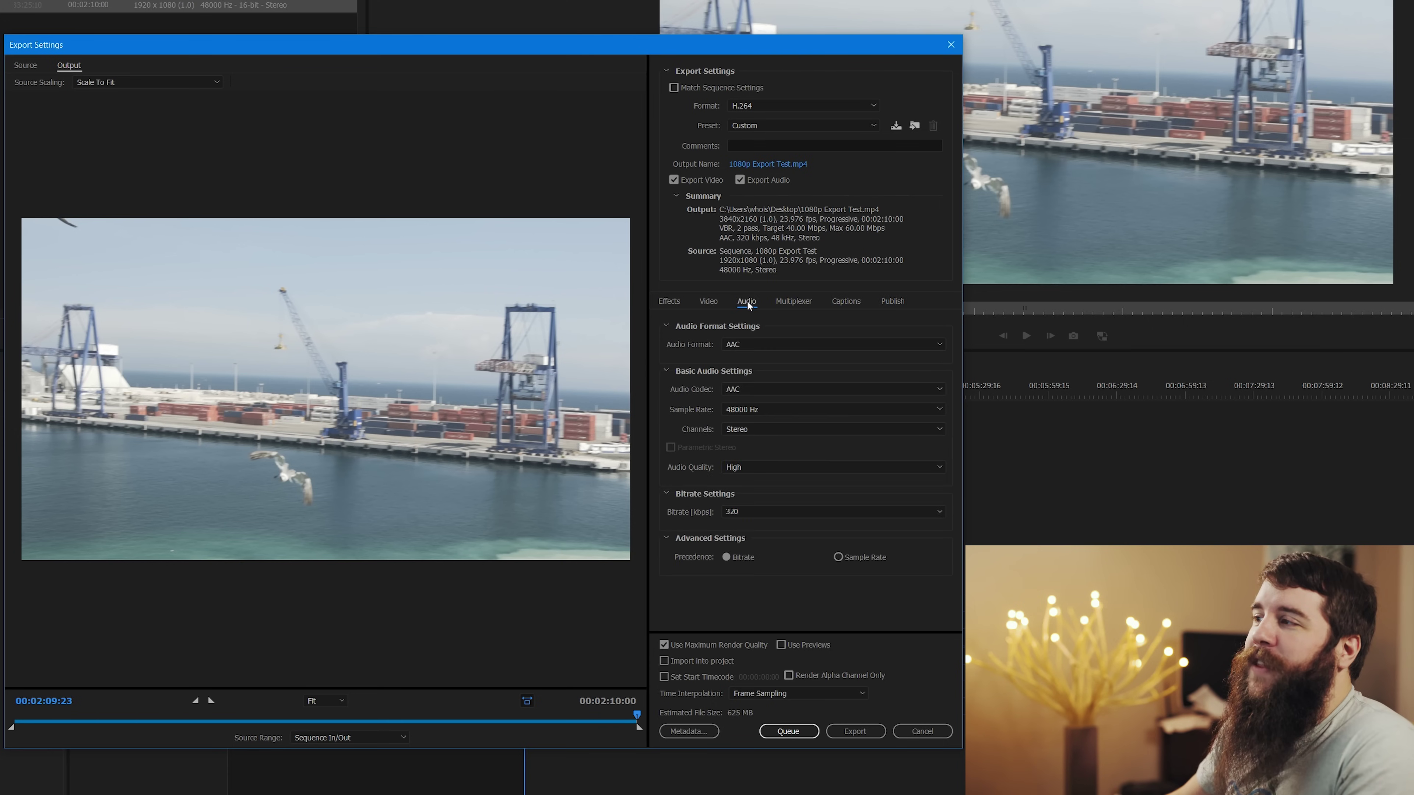
{"action": "left_click", "coordinate": [708, 302]}
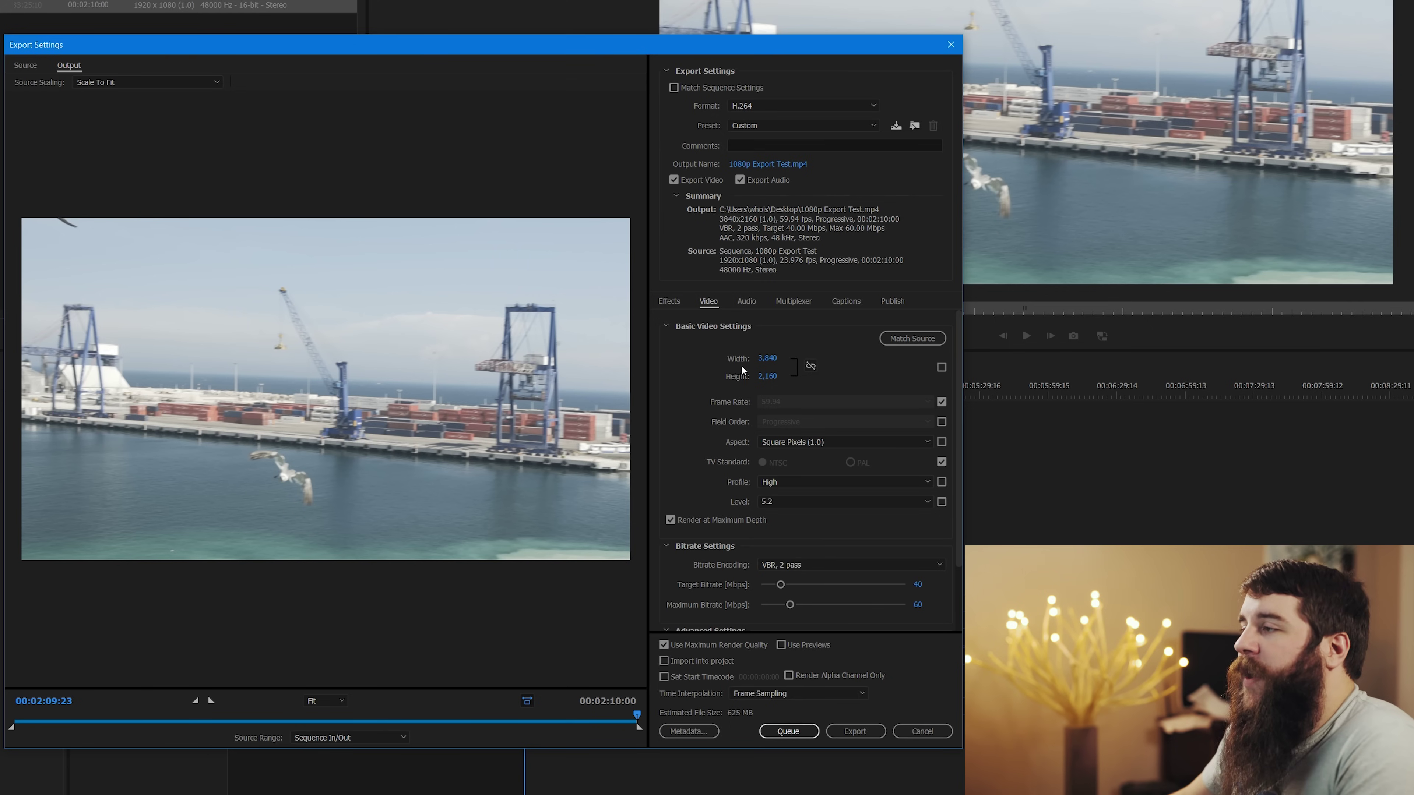
Step: Keep the High profile, set Level 4.2, and fix the frame rate at 23.976 instead of matching source
{"action": "left_click", "coordinate": [793, 483]}
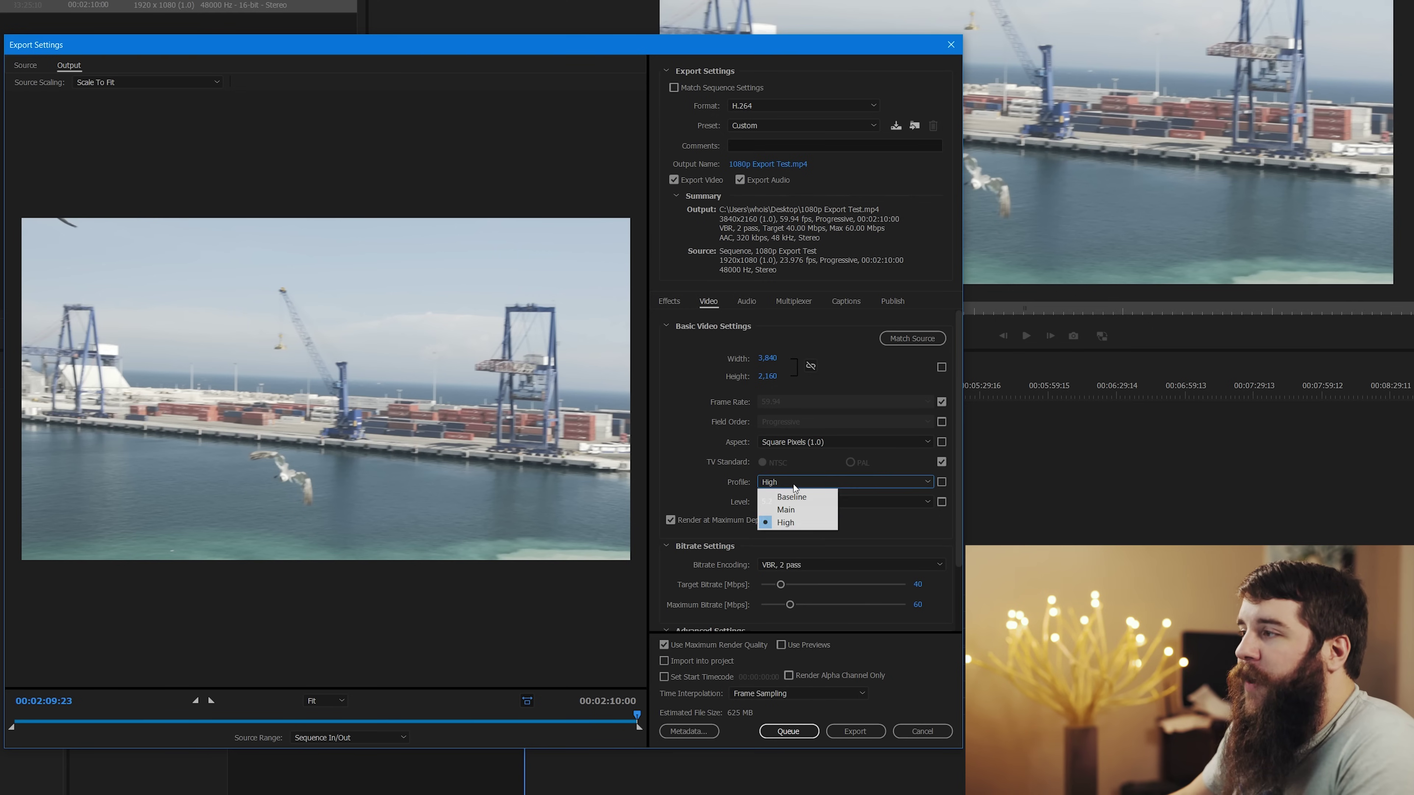
{"action": "left_click", "coordinate": [780, 523]}
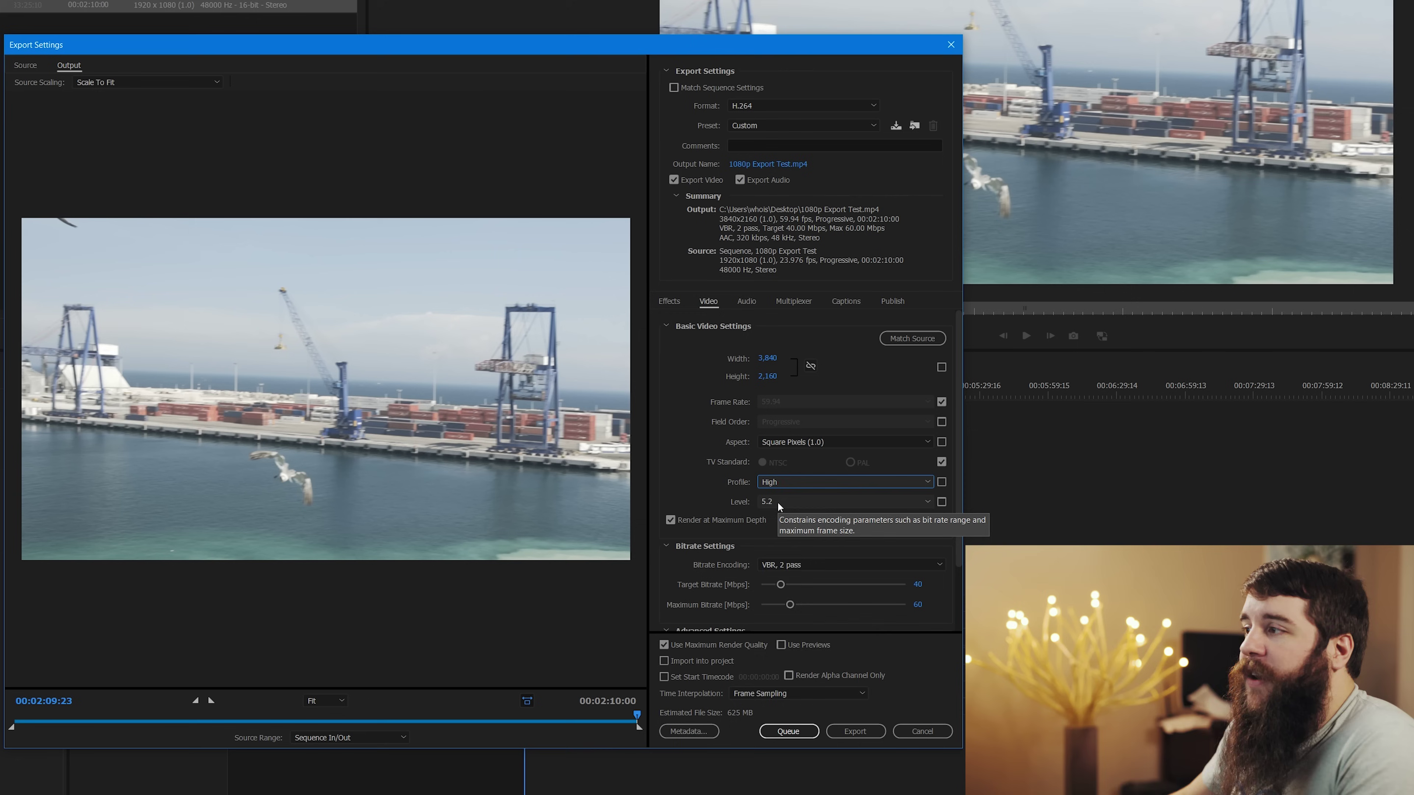
{"action": "left_click", "coordinate": [778, 502]}
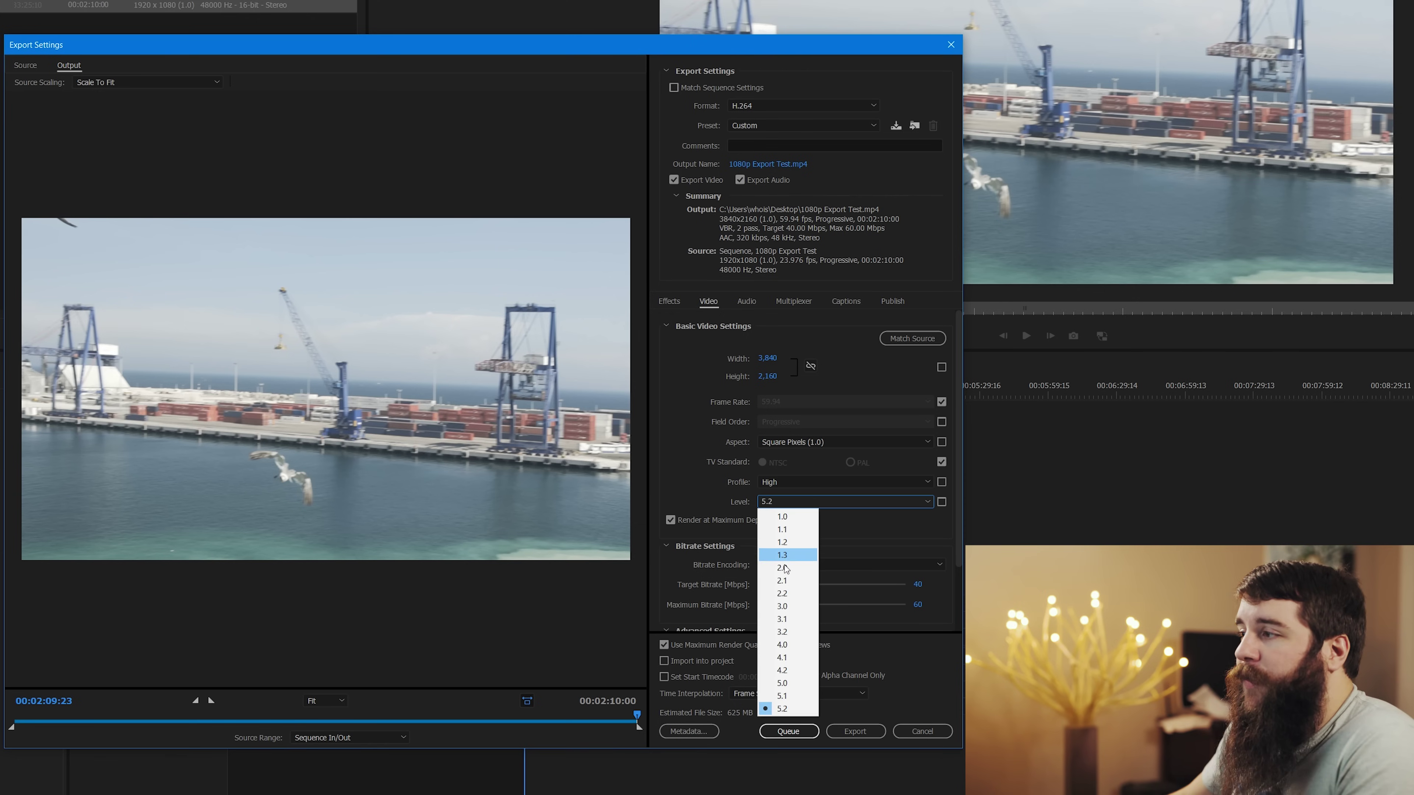
{"action": "left_click", "coordinate": [781, 671]}
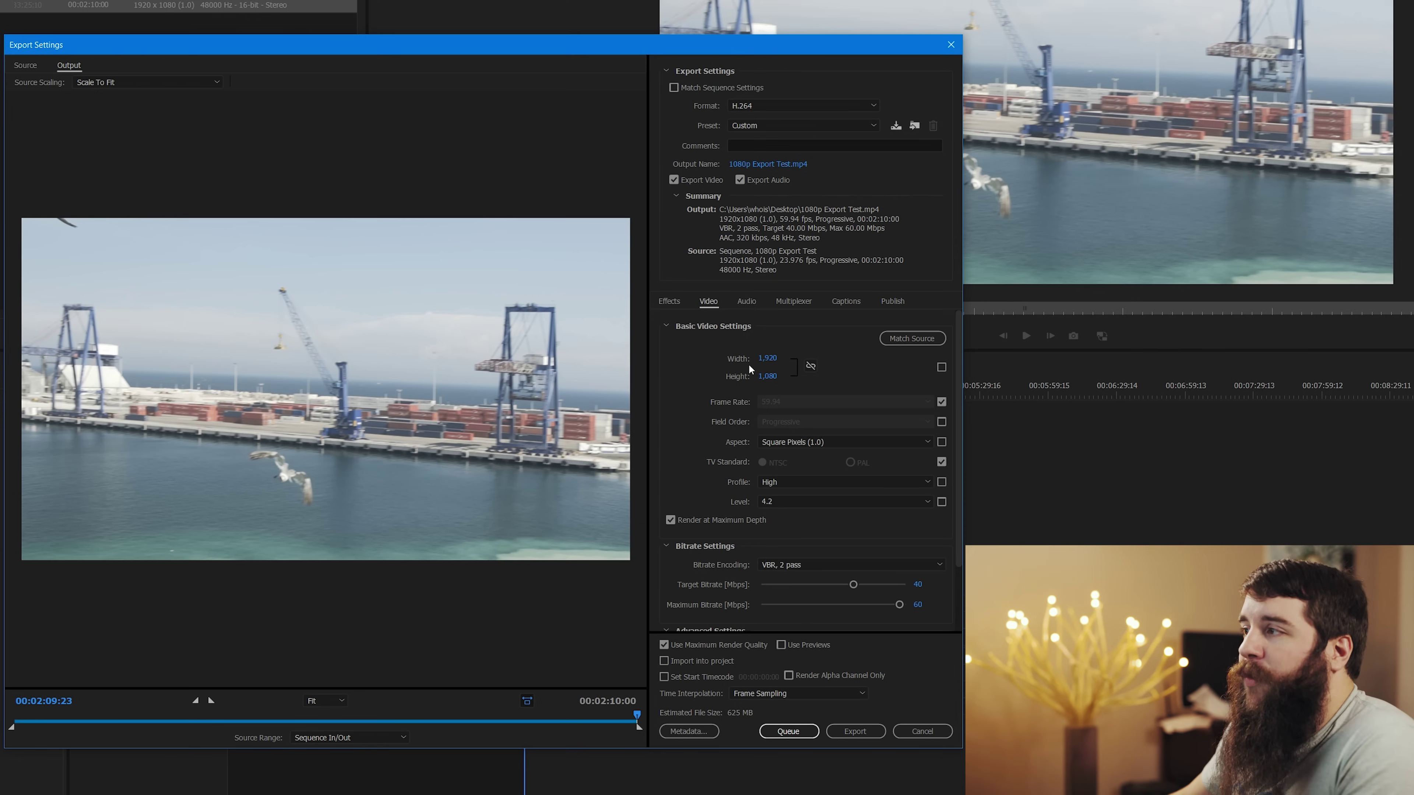
{"action": "left_click", "coordinate": [753, 358]}
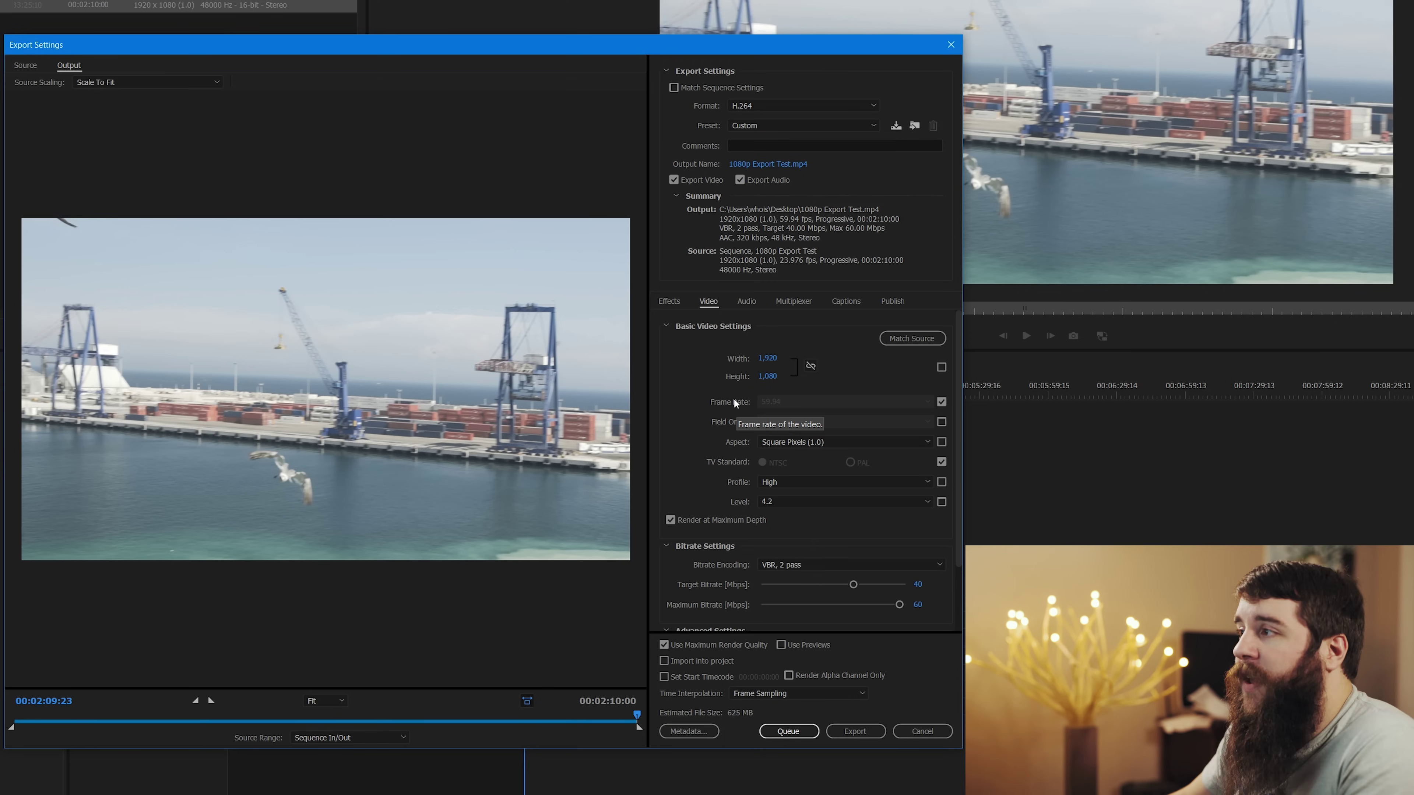
{"action": "left_click", "coordinate": [941, 401]}
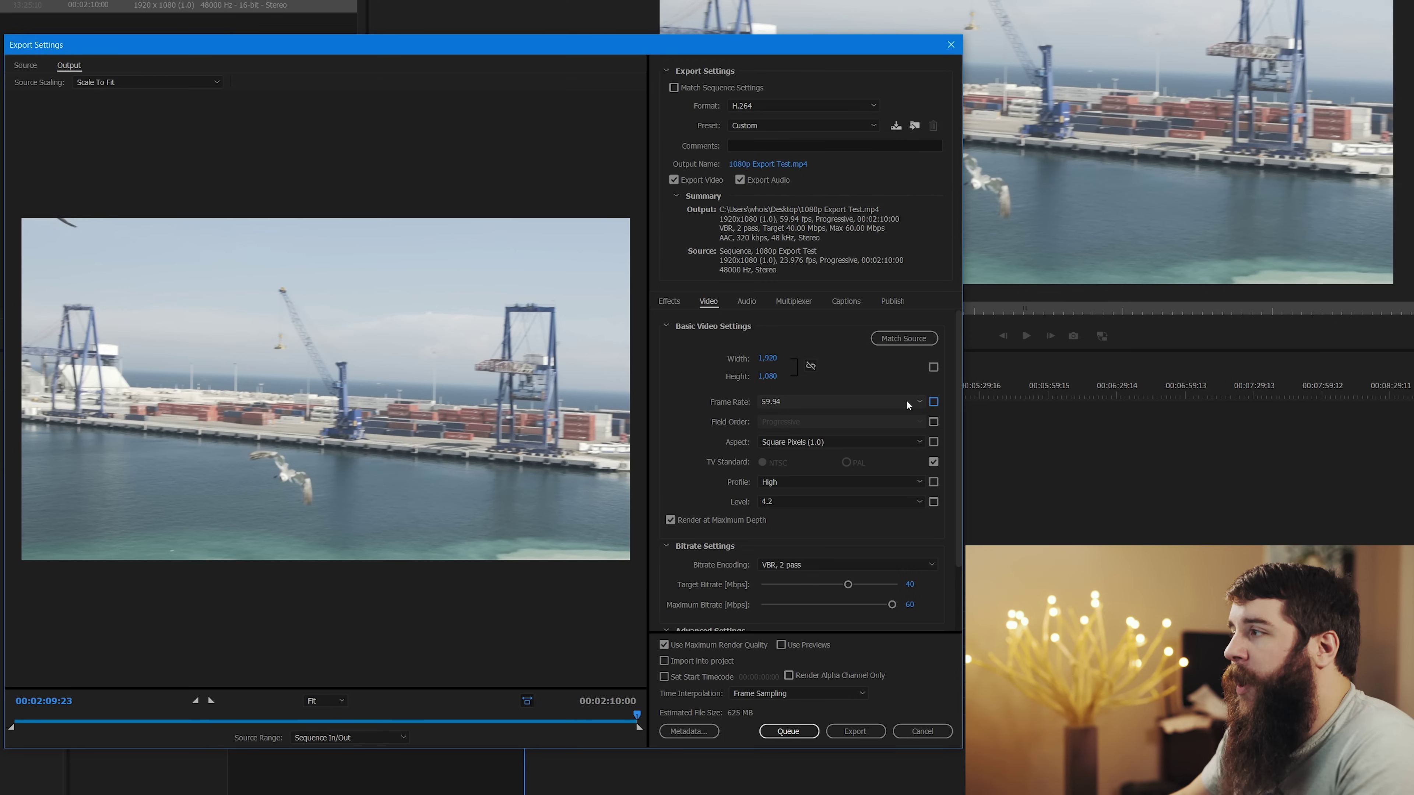
{"action": "left_click", "coordinate": [903, 400]}
{"action": "left_click", "coordinate": [802, 469]}
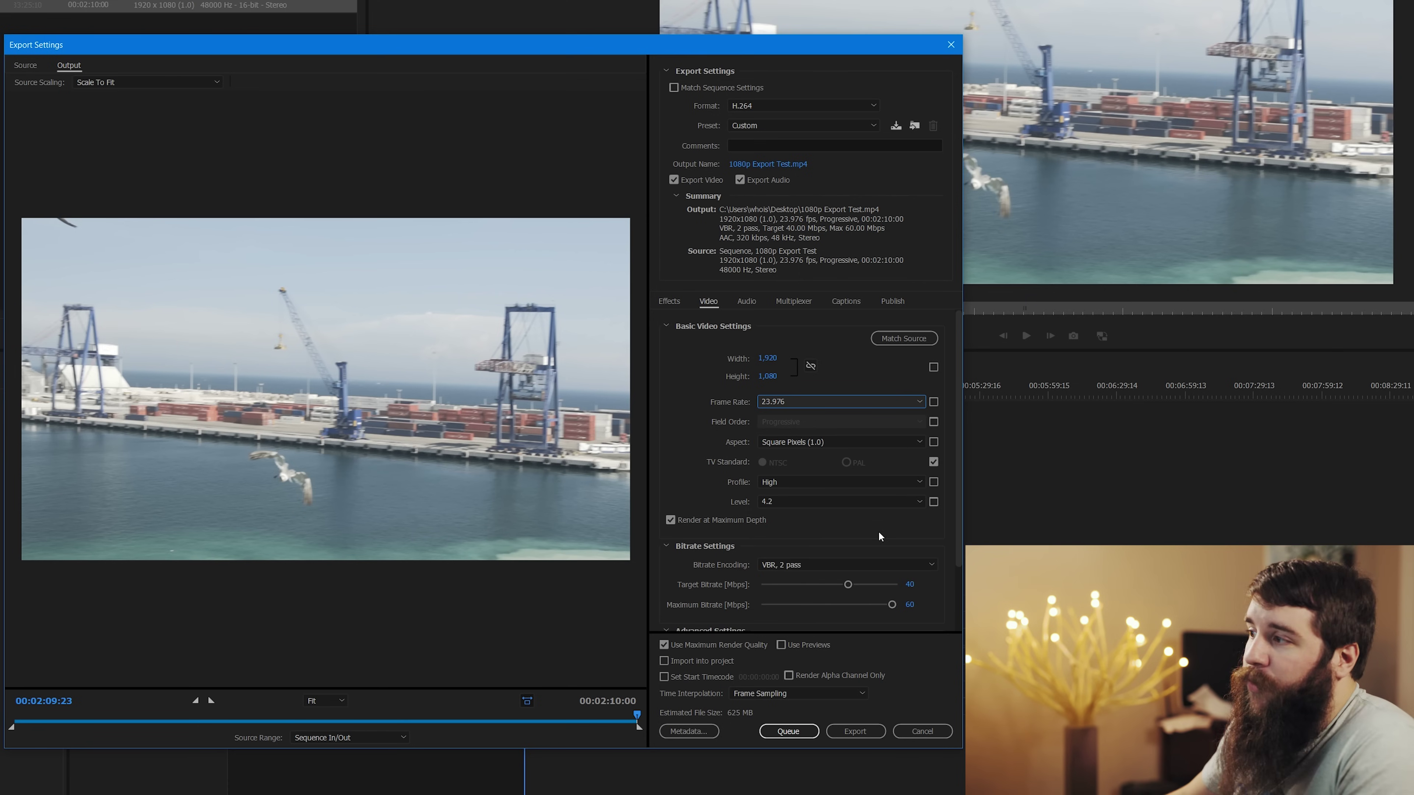
{"action": "left_click_drag", "start_coordinate": [959, 514], "coordinate": [948, 555]}
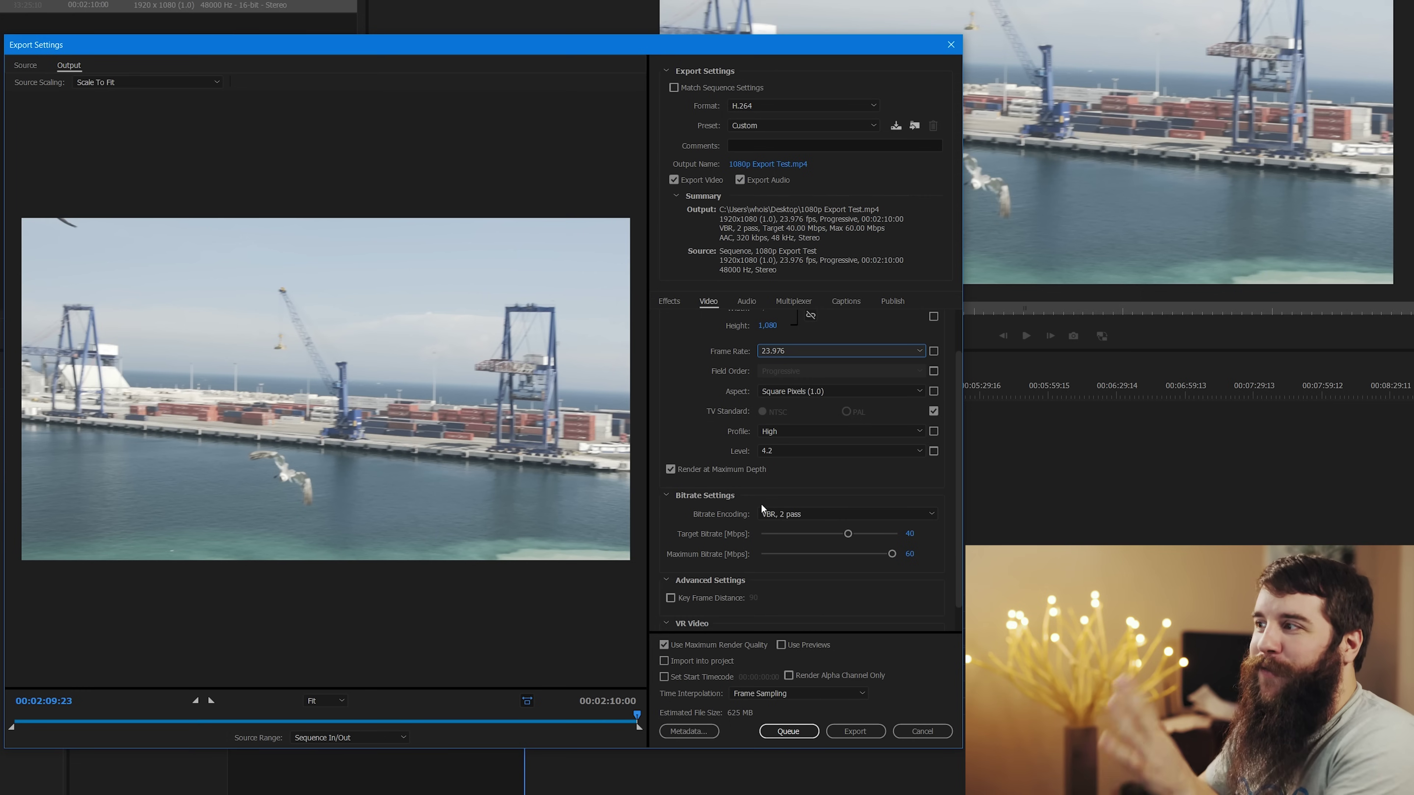
Step: Try CBR, then settle the bitrate encoding on VBR, 2 pass
{"action": "left_click", "coordinate": [808, 516]}
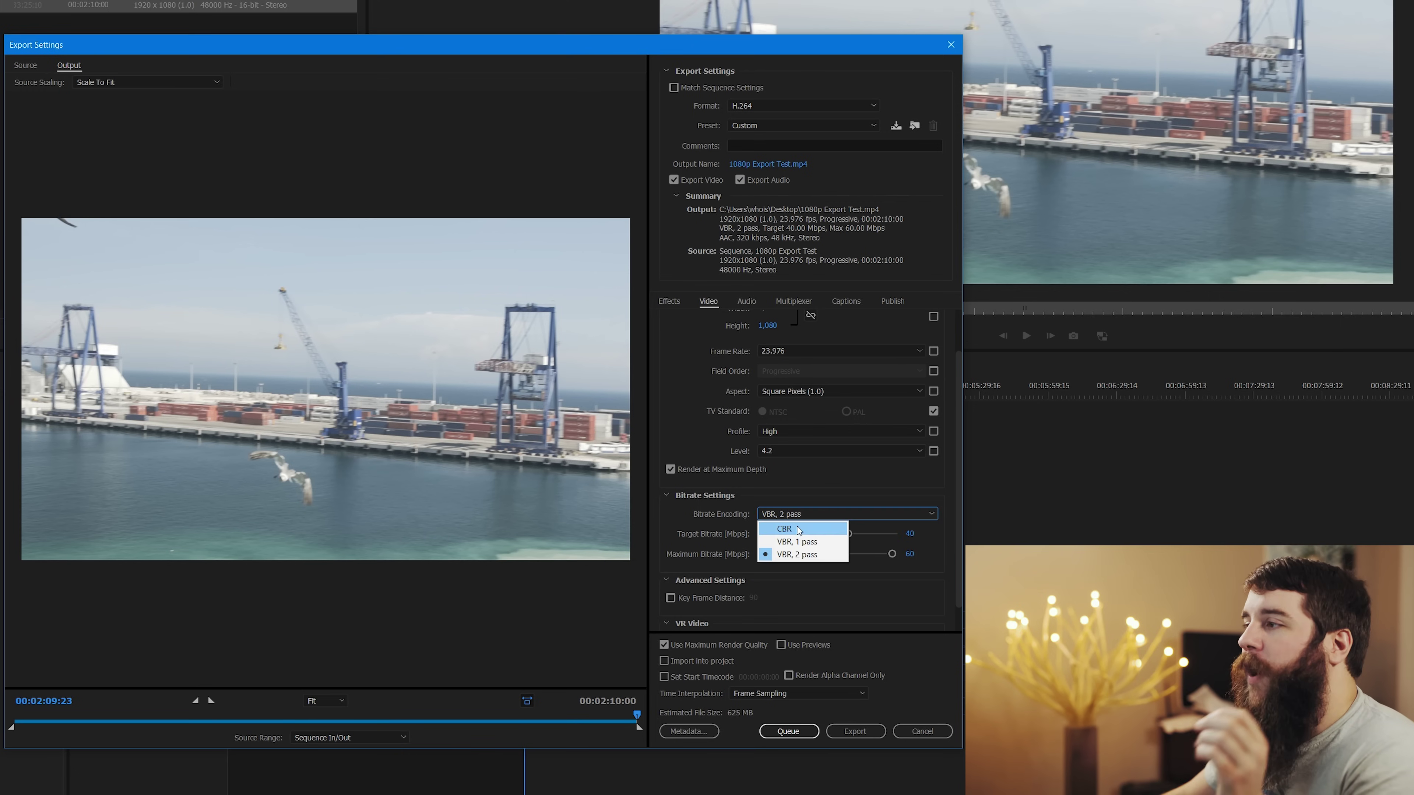
{"action": "left_click", "coordinate": [821, 499]}
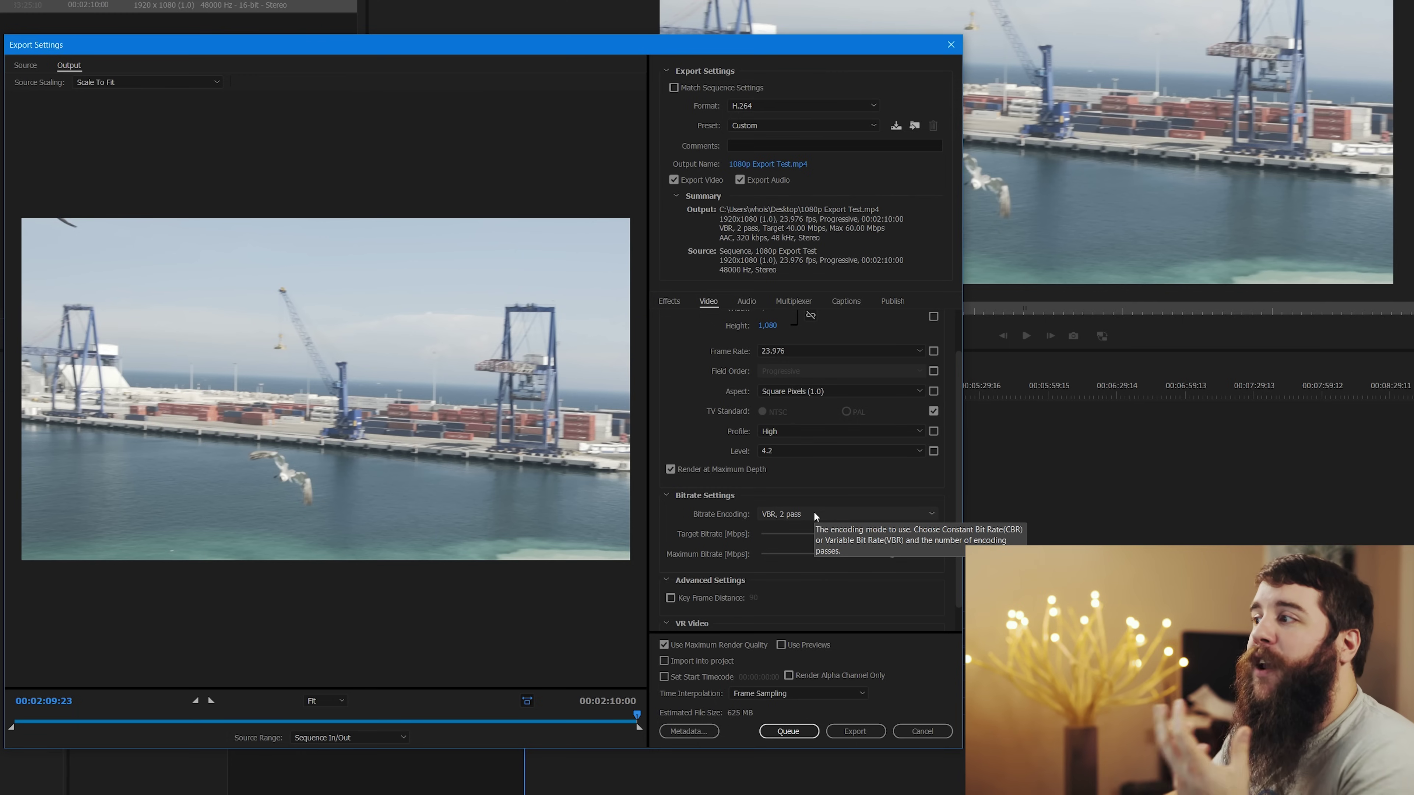
{"action": "left_click", "coordinate": [814, 517]}
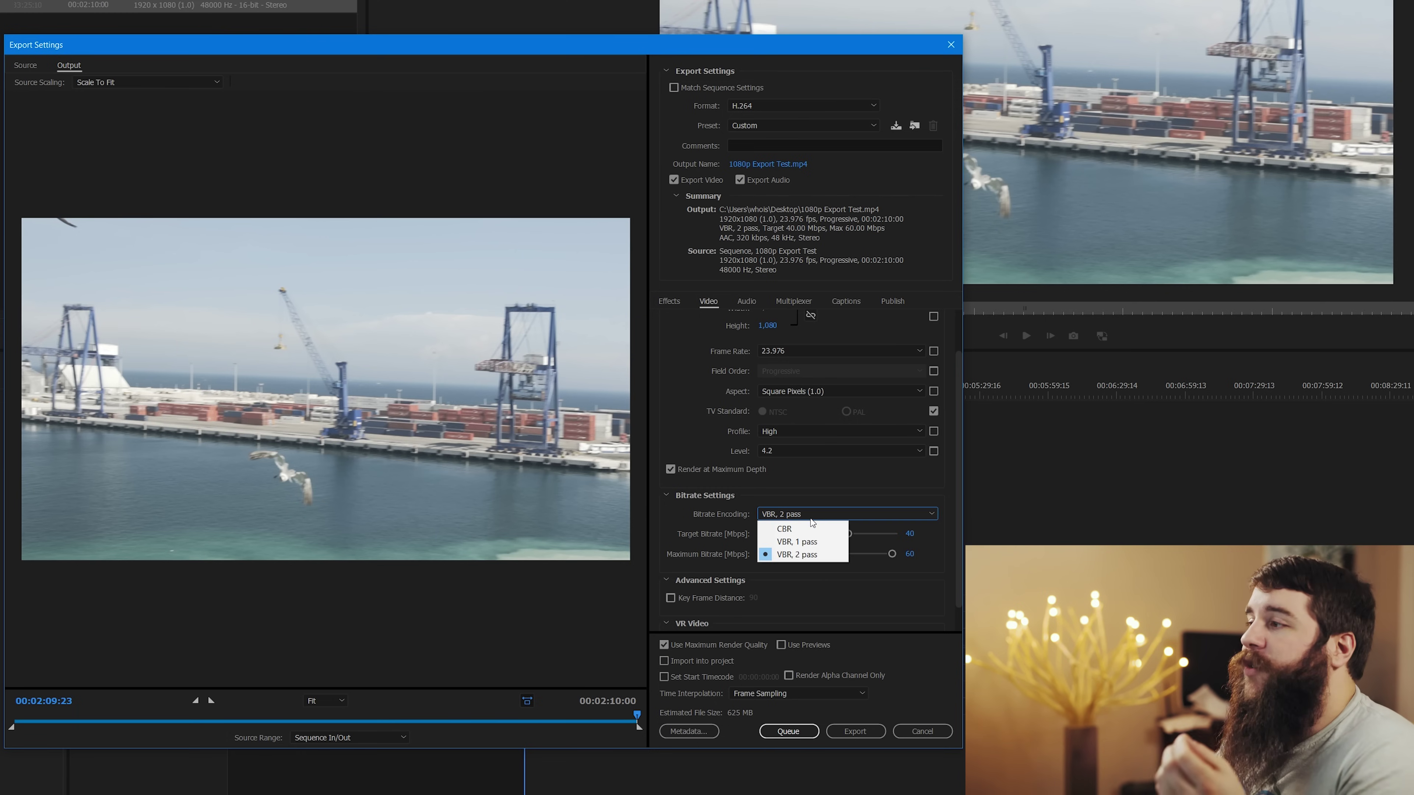
{"action": "left_click", "coordinate": [802, 529]}
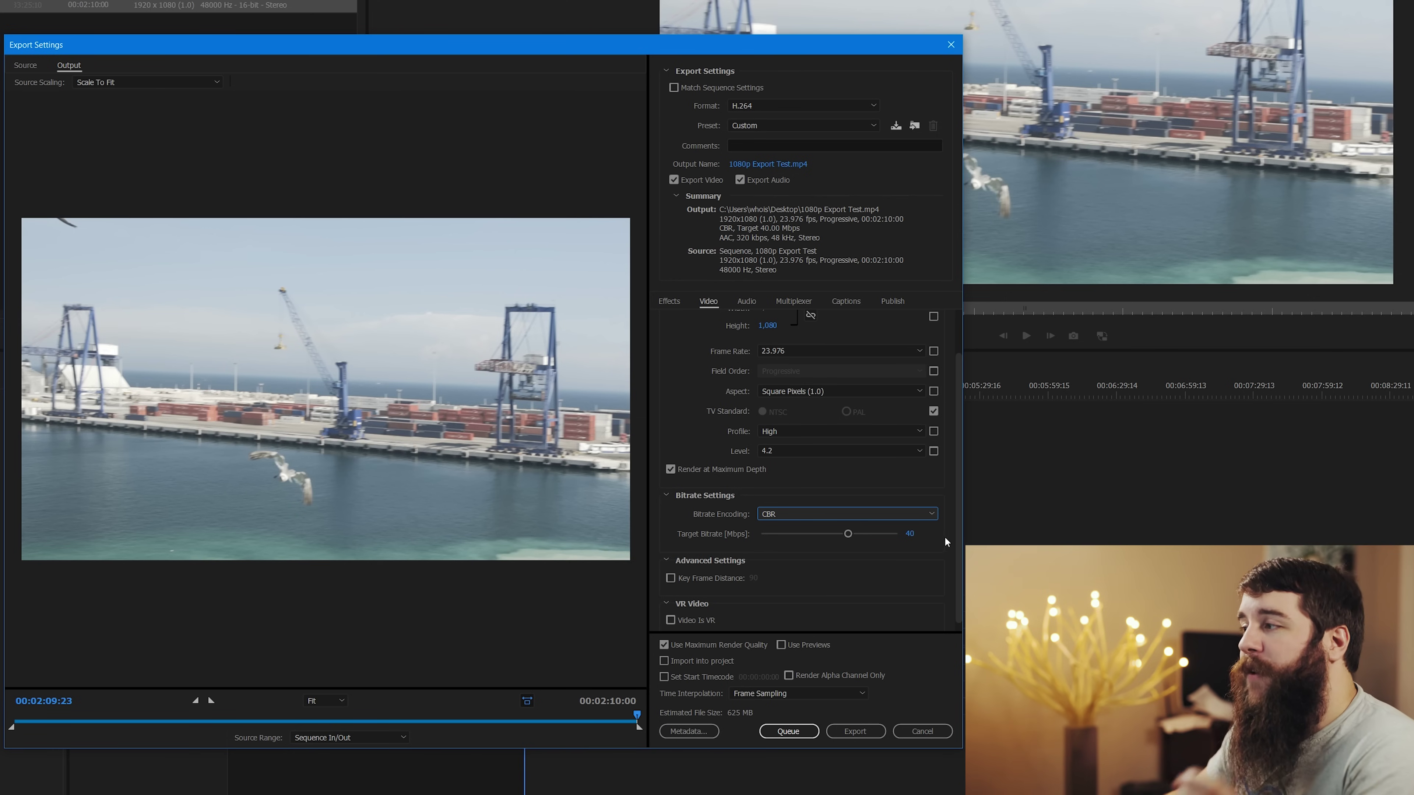
{"action": "left_click", "coordinate": [873, 517]}
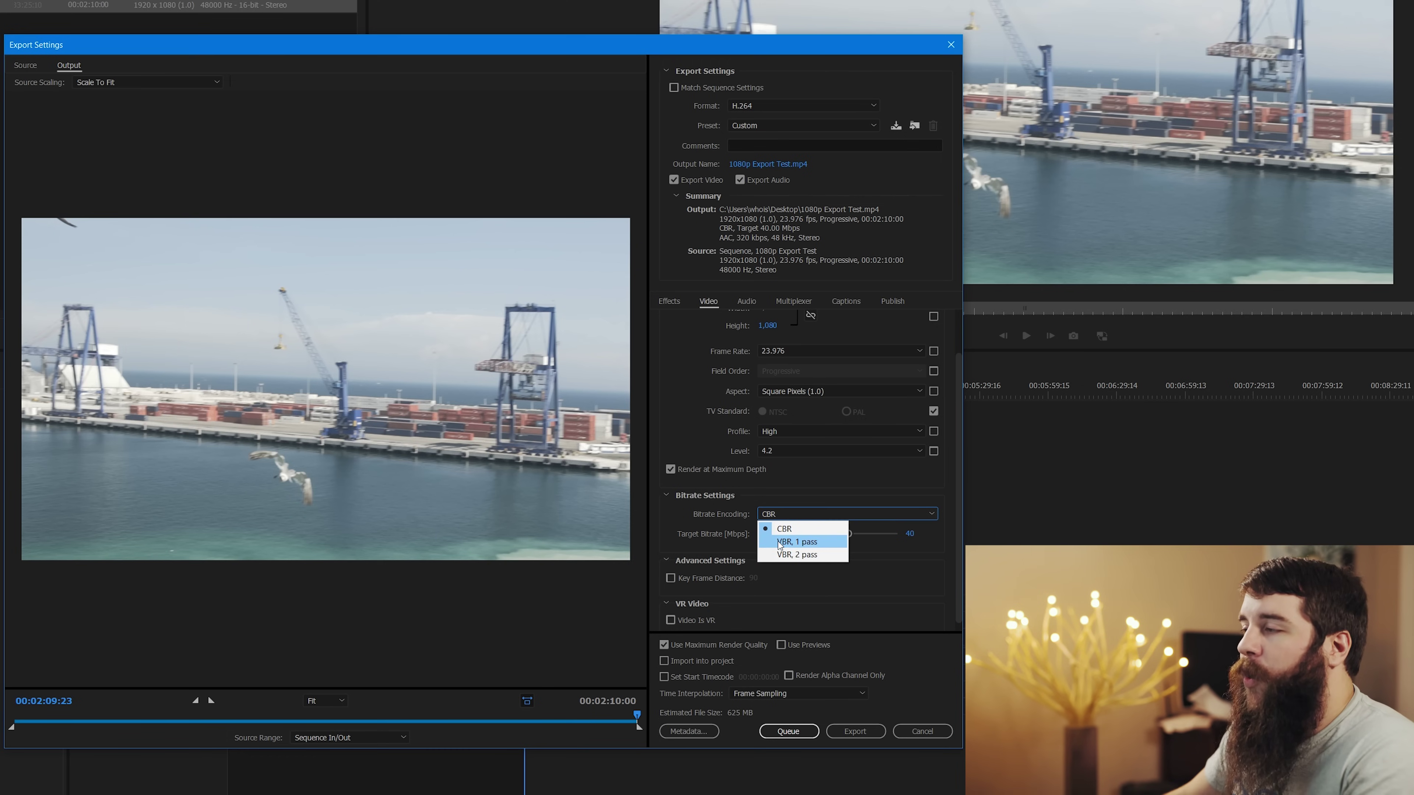
{"action": "left_click", "coordinate": [798, 553]}
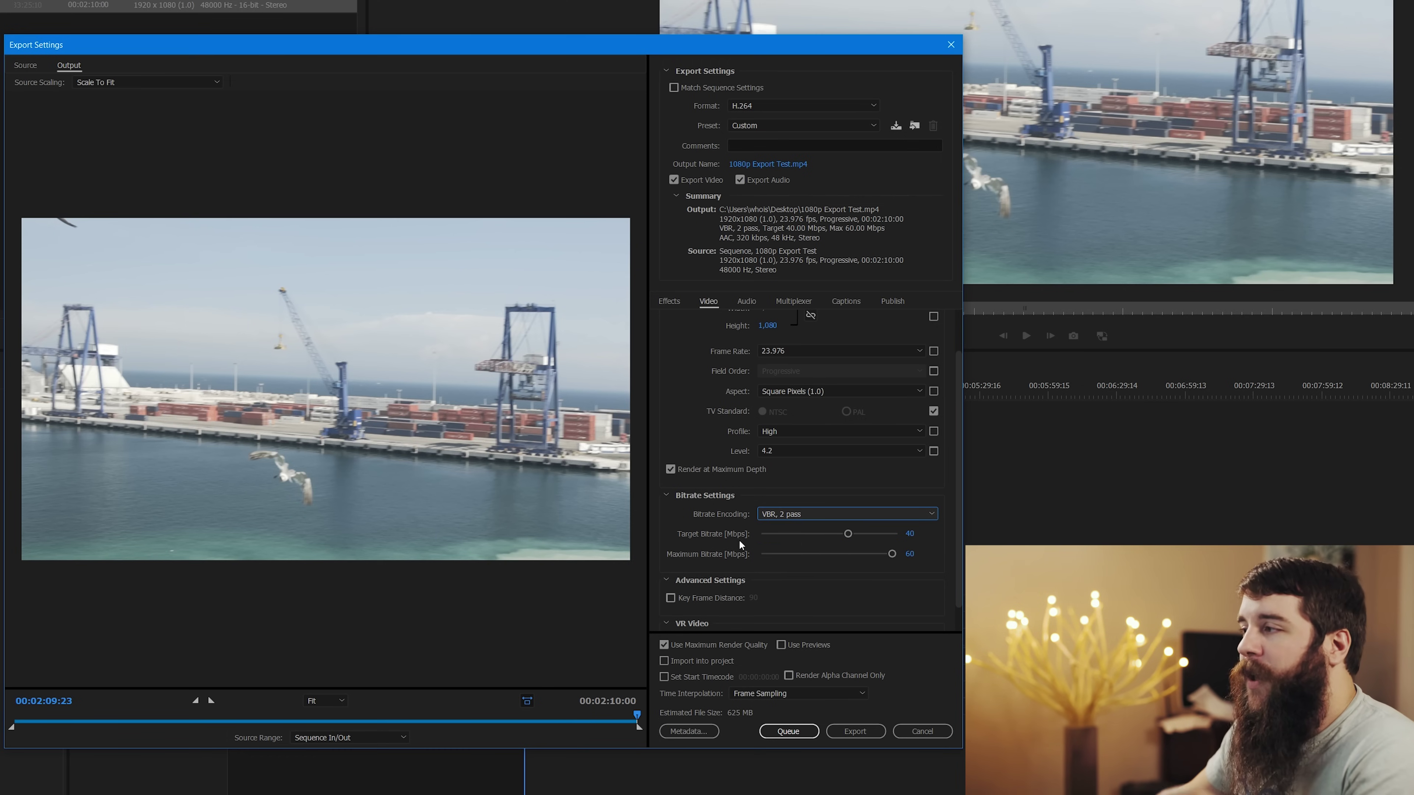
Step: Set the target bitrate to 15 Mbps and the maximum bitrate to 40 Mbps
{"action": "left_click", "coordinate": [909, 533]}
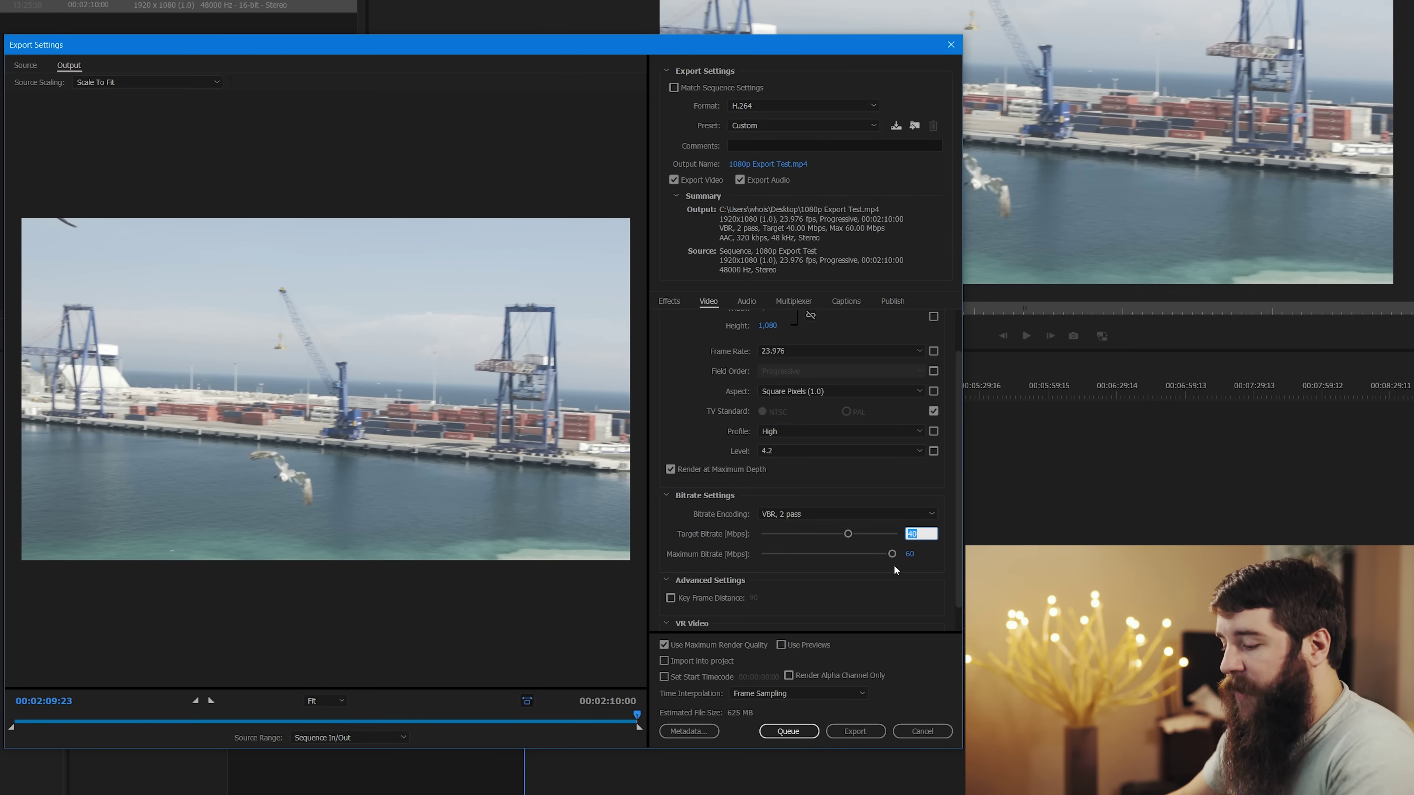
{"action": "key", "text": "Return"}
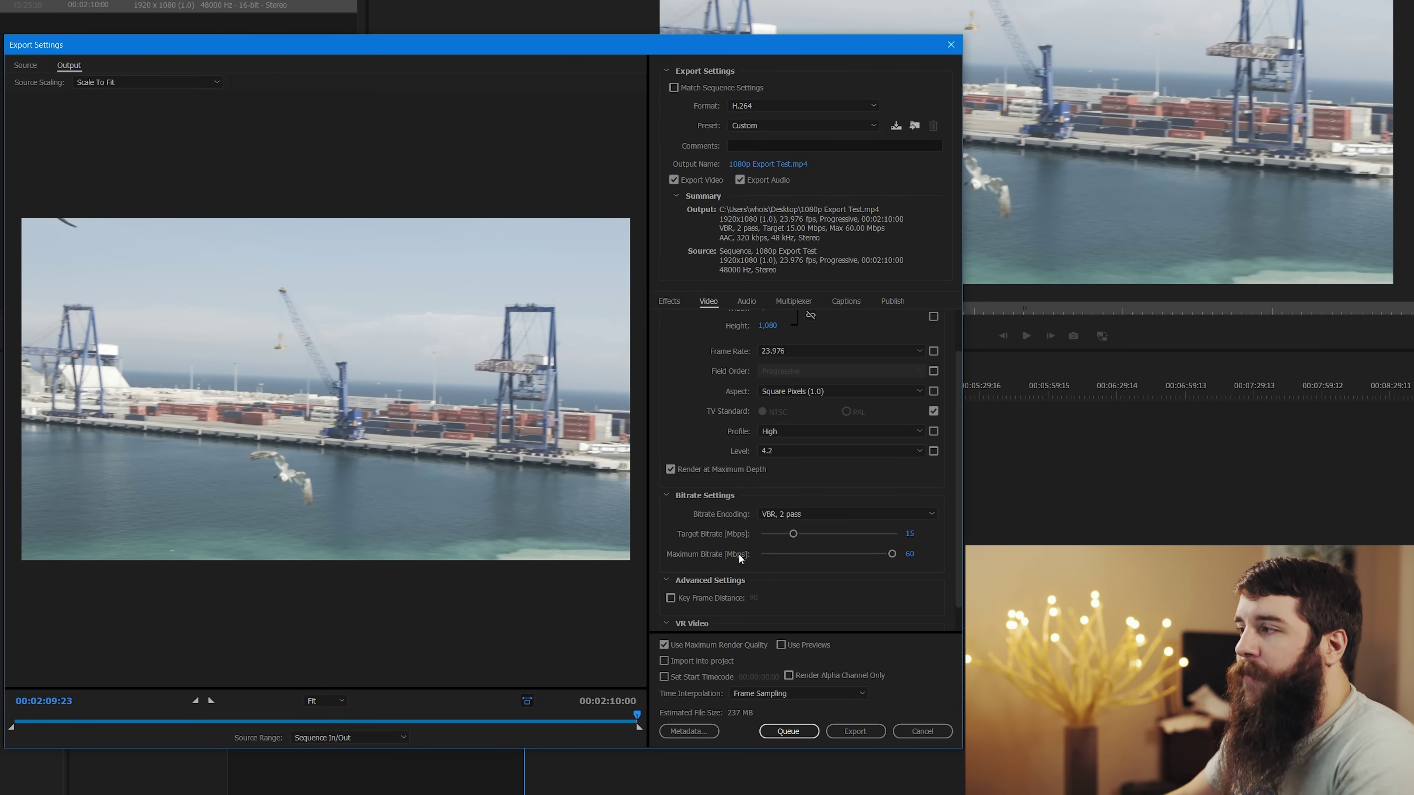
{"action": "left_click", "coordinate": [909, 553]}
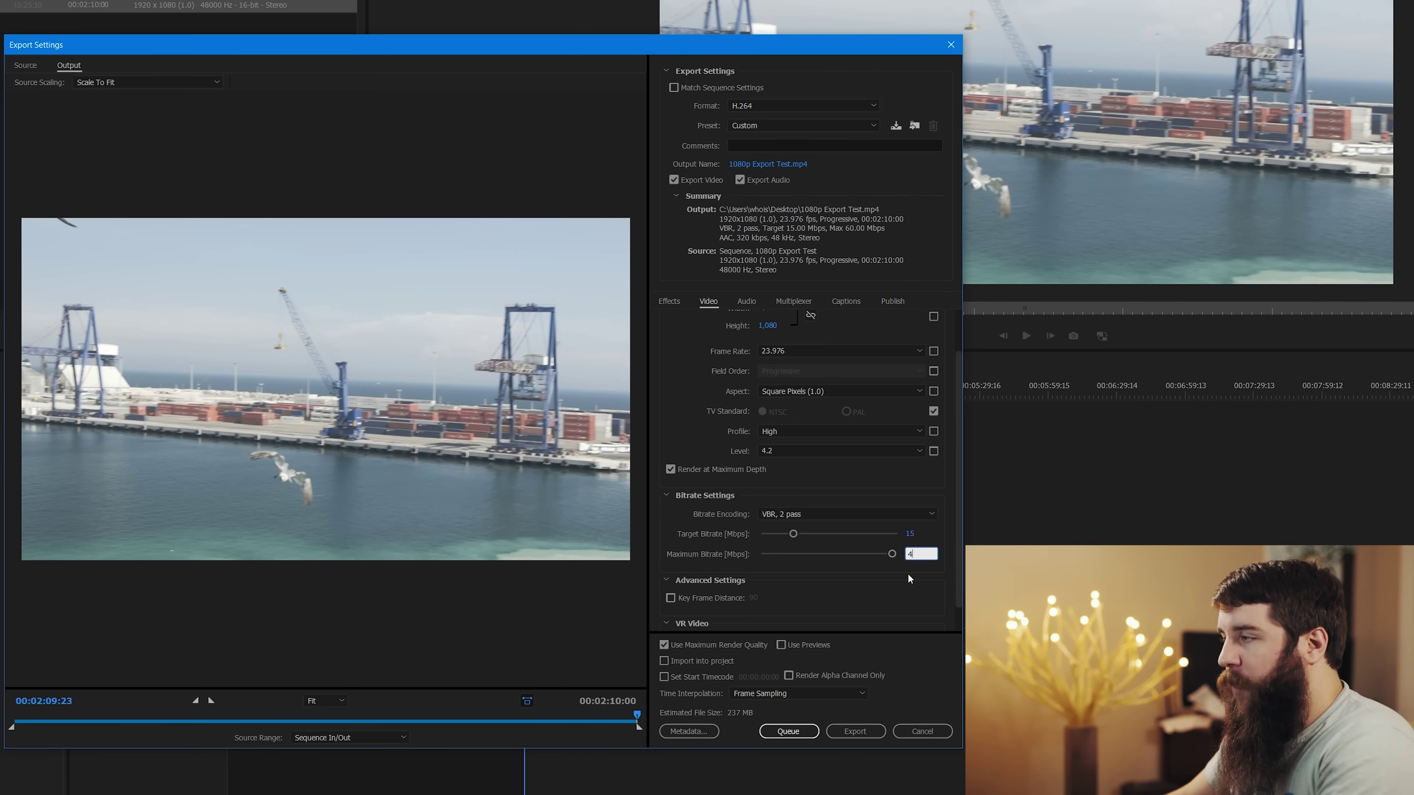
{"action": "type", "text": "40"}
{"action": "key", "text": "Return"}
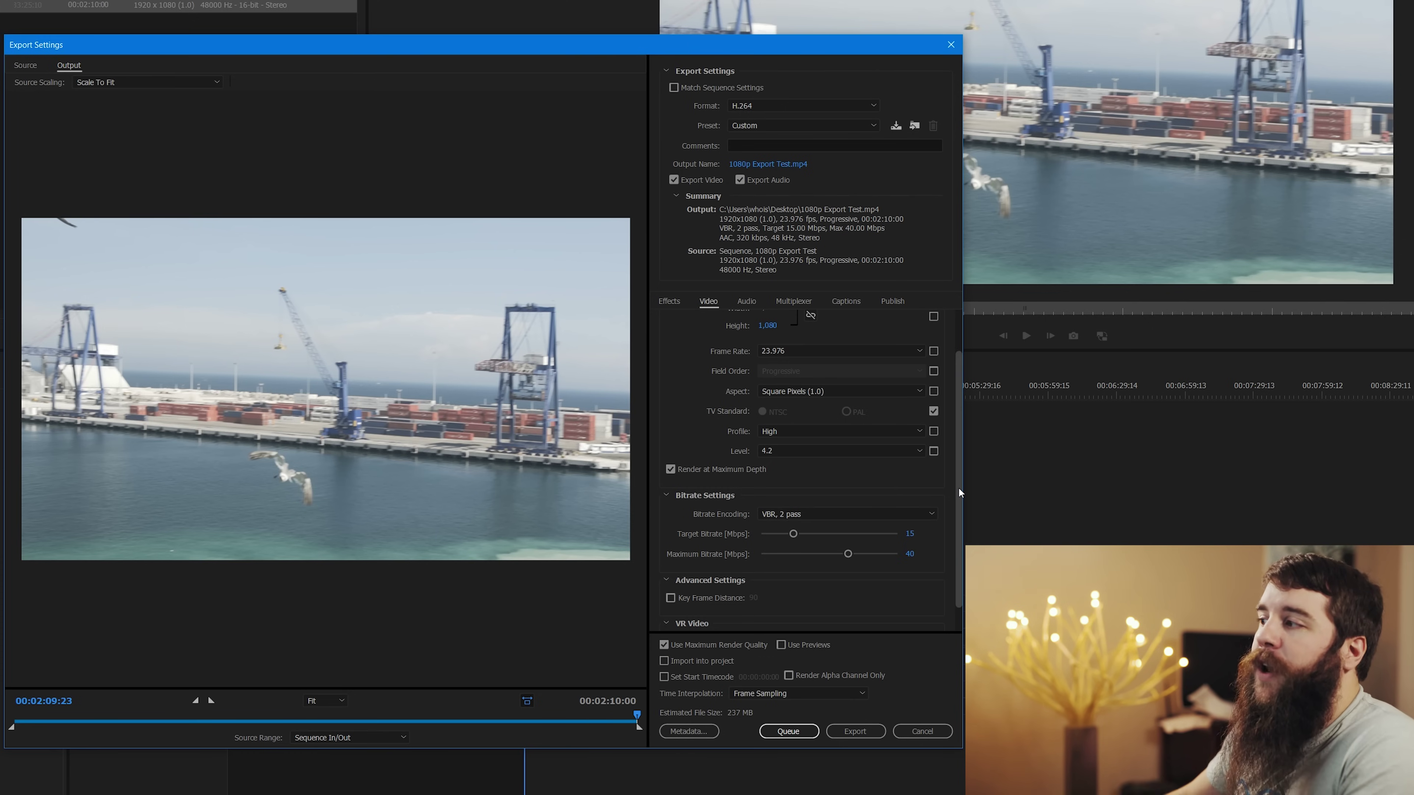
{"action": "left_click_drag", "start_coordinate": [958, 488], "coordinate": [958, 525]}
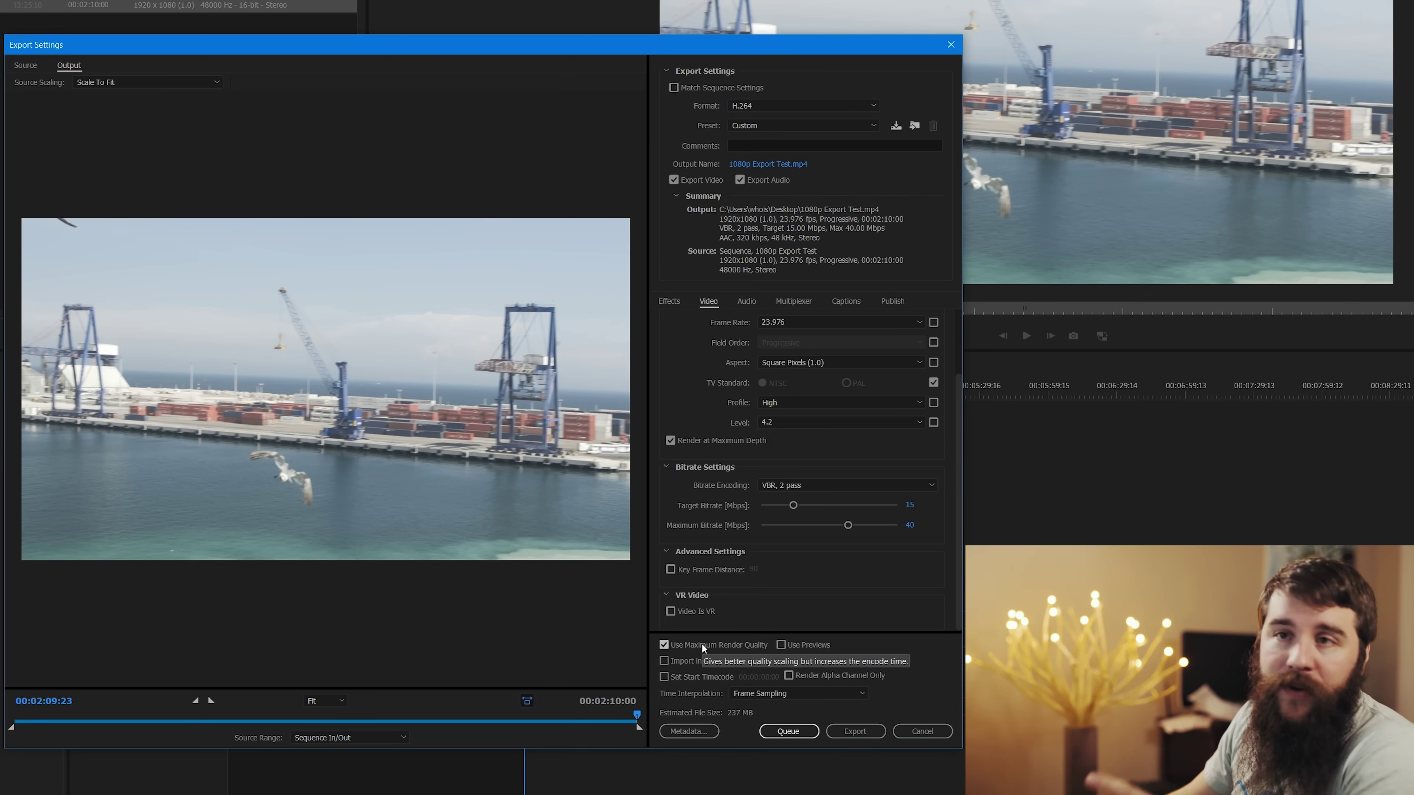
{"action": "left_click", "coordinate": [747, 302]}
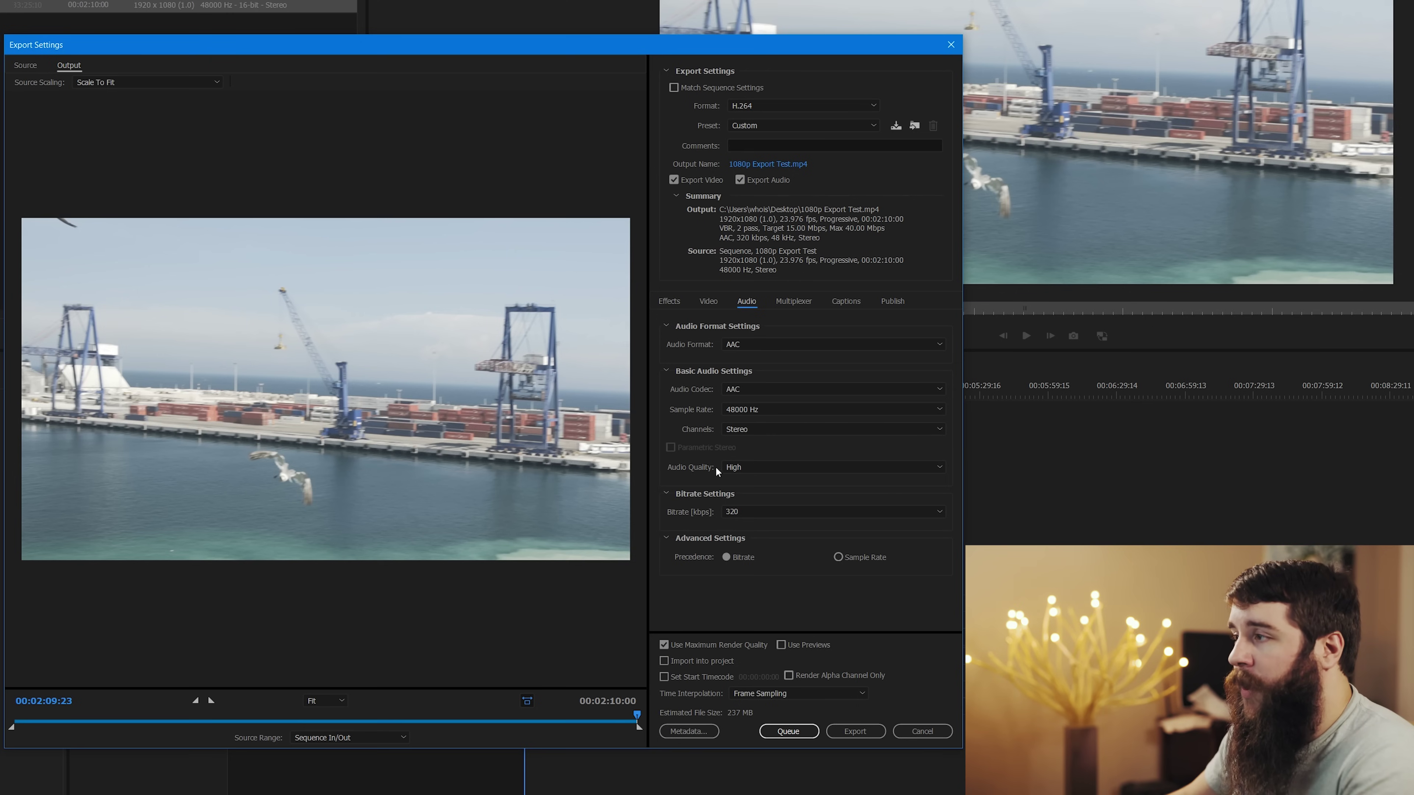
Step: Keep the audio quality at High and the audio bitrate at 320 kbps
{"action": "left_click", "coordinate": [758, 468]}
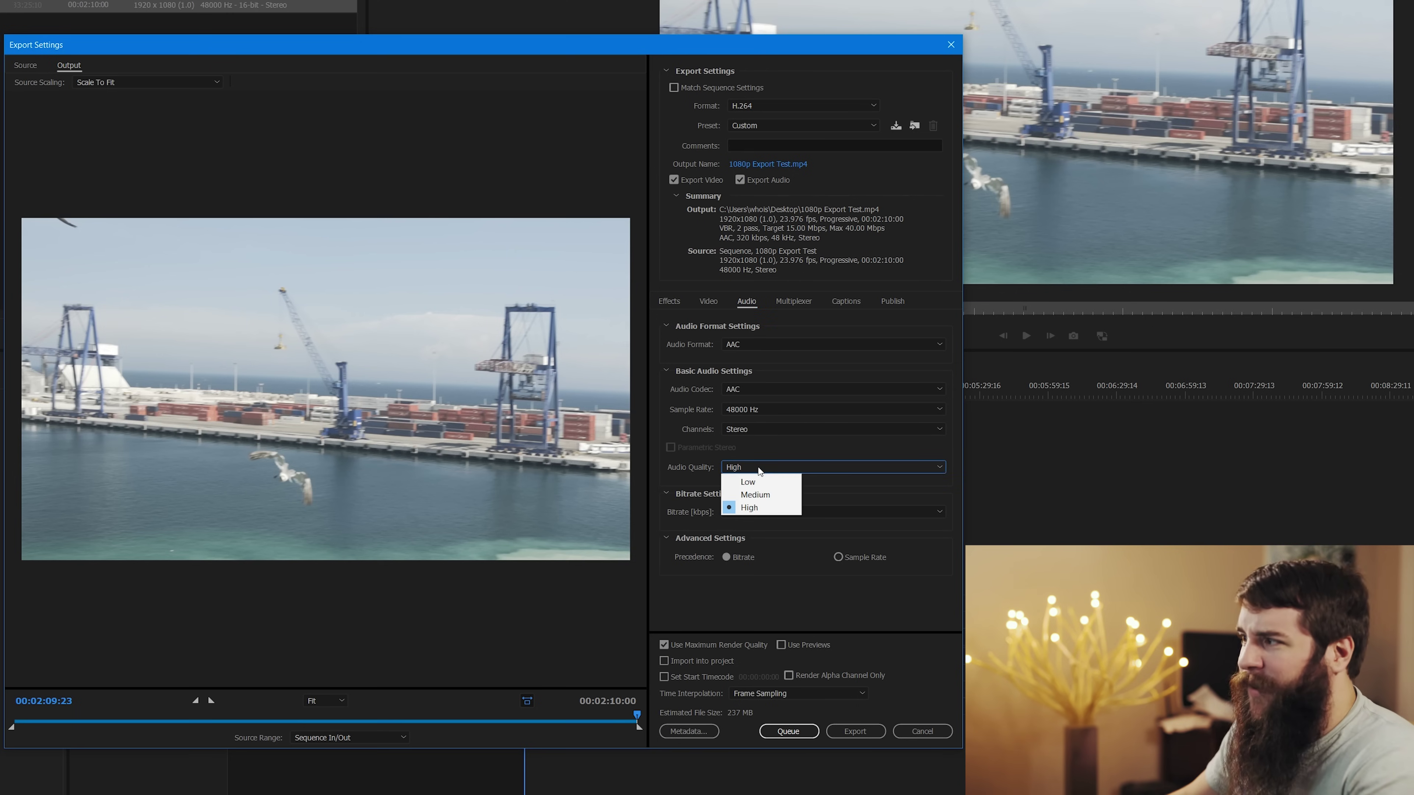
{"action": "left_click", "coordinate": [756, 469]}
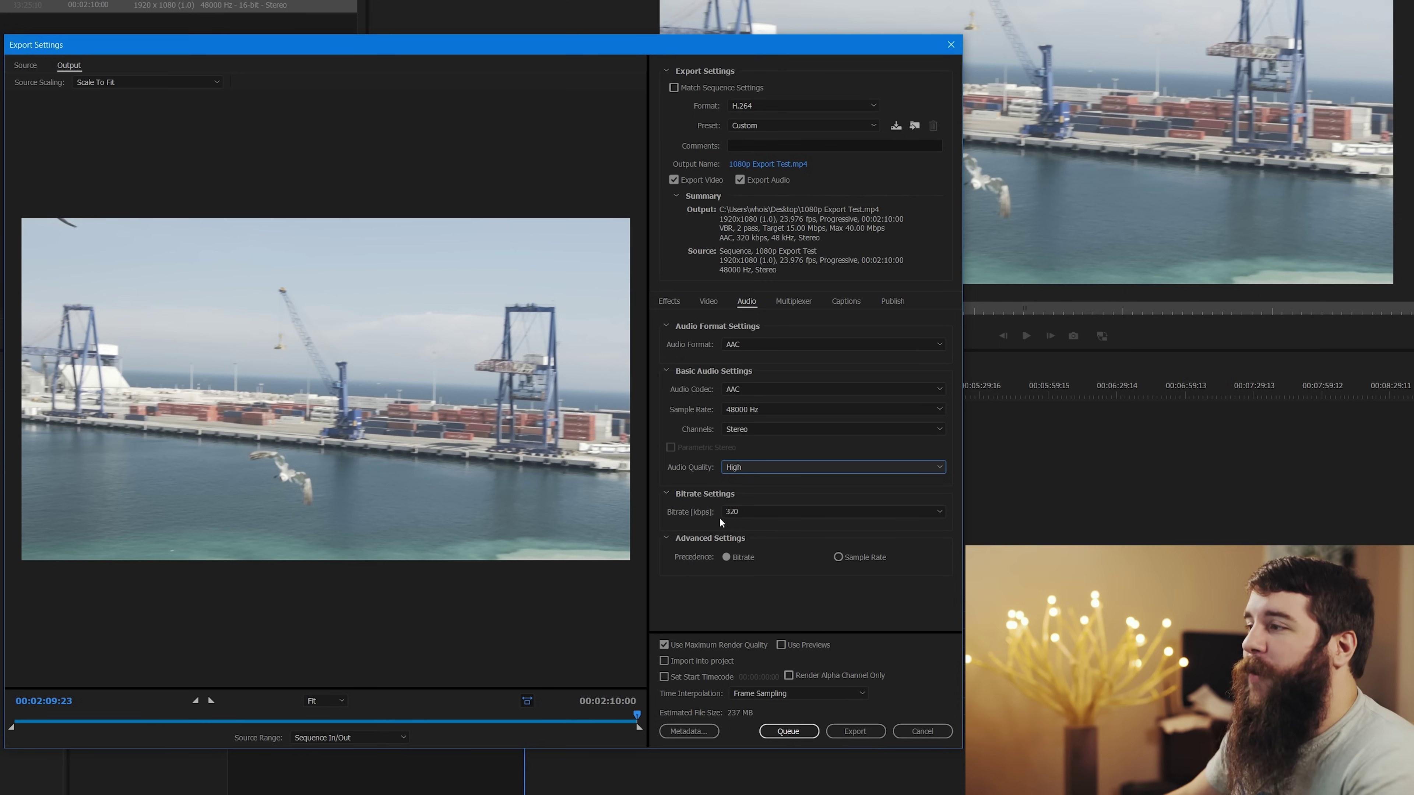
{"action": "left_click", "coordinate": [729, 513]}
{"action": "left_click", "coordinate": [746, 758]}
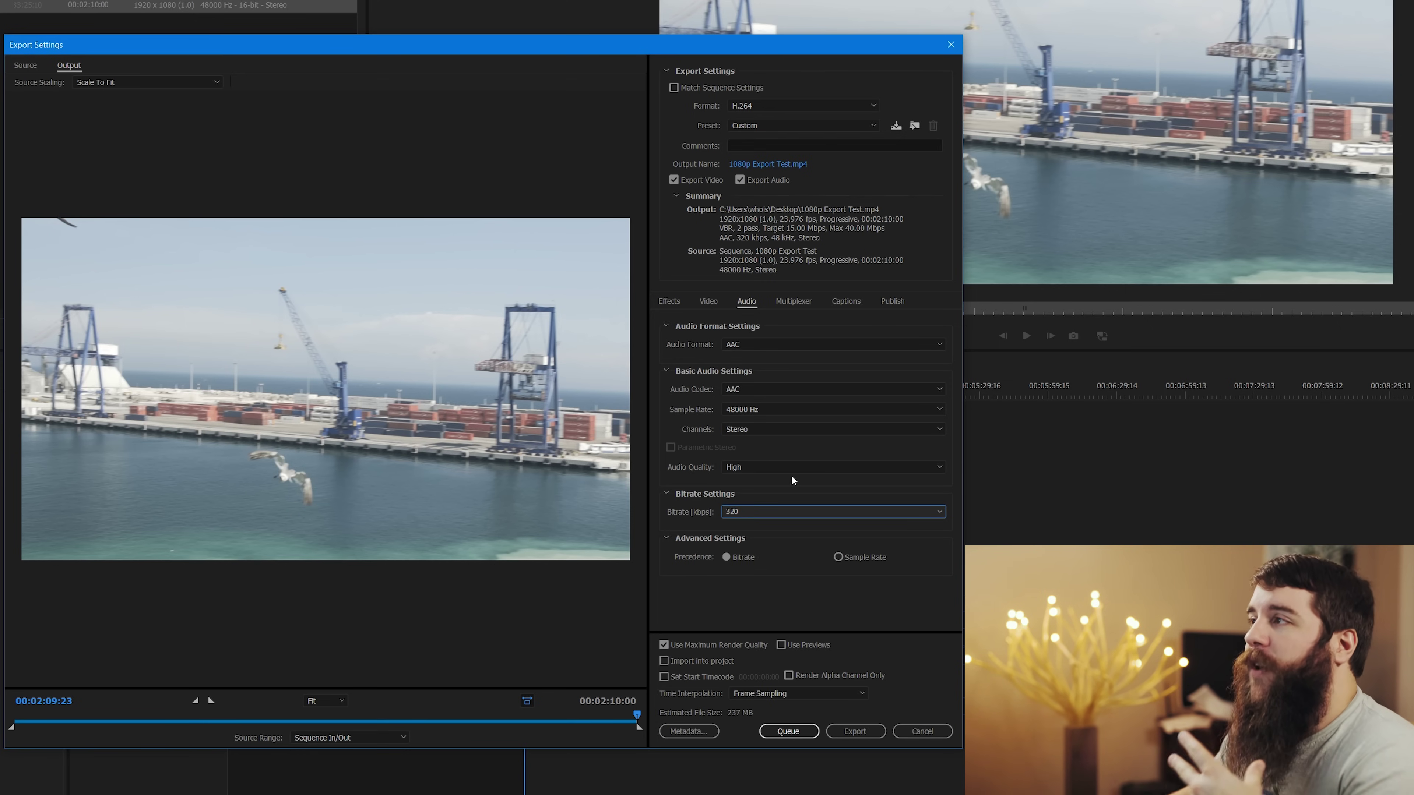
{"action": "left_click", "coordinate": [896, 127]}
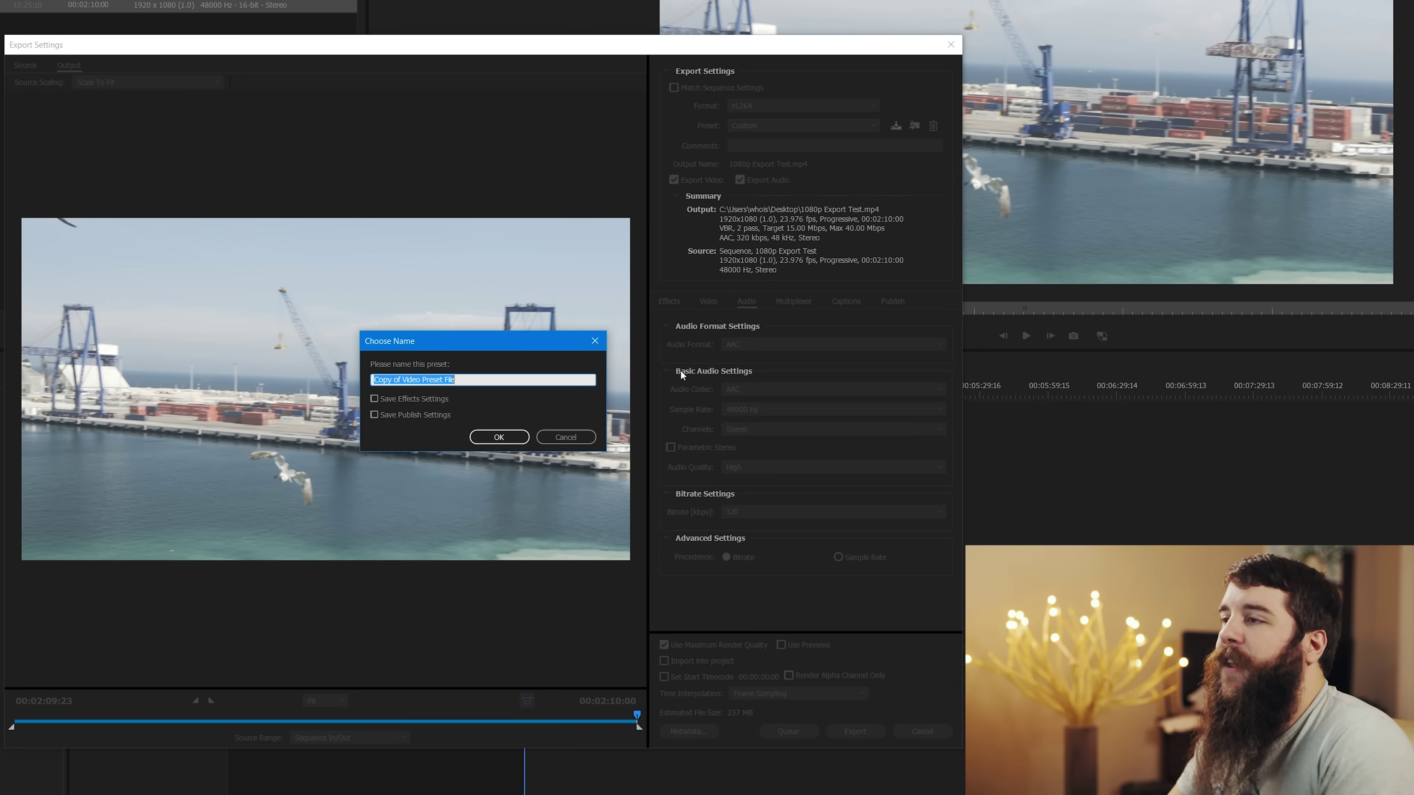
Step: Name the new export preset '1920x1080 23.976 vbr 15,40' and save it
{"action": "type", "text": "1920x1080"}
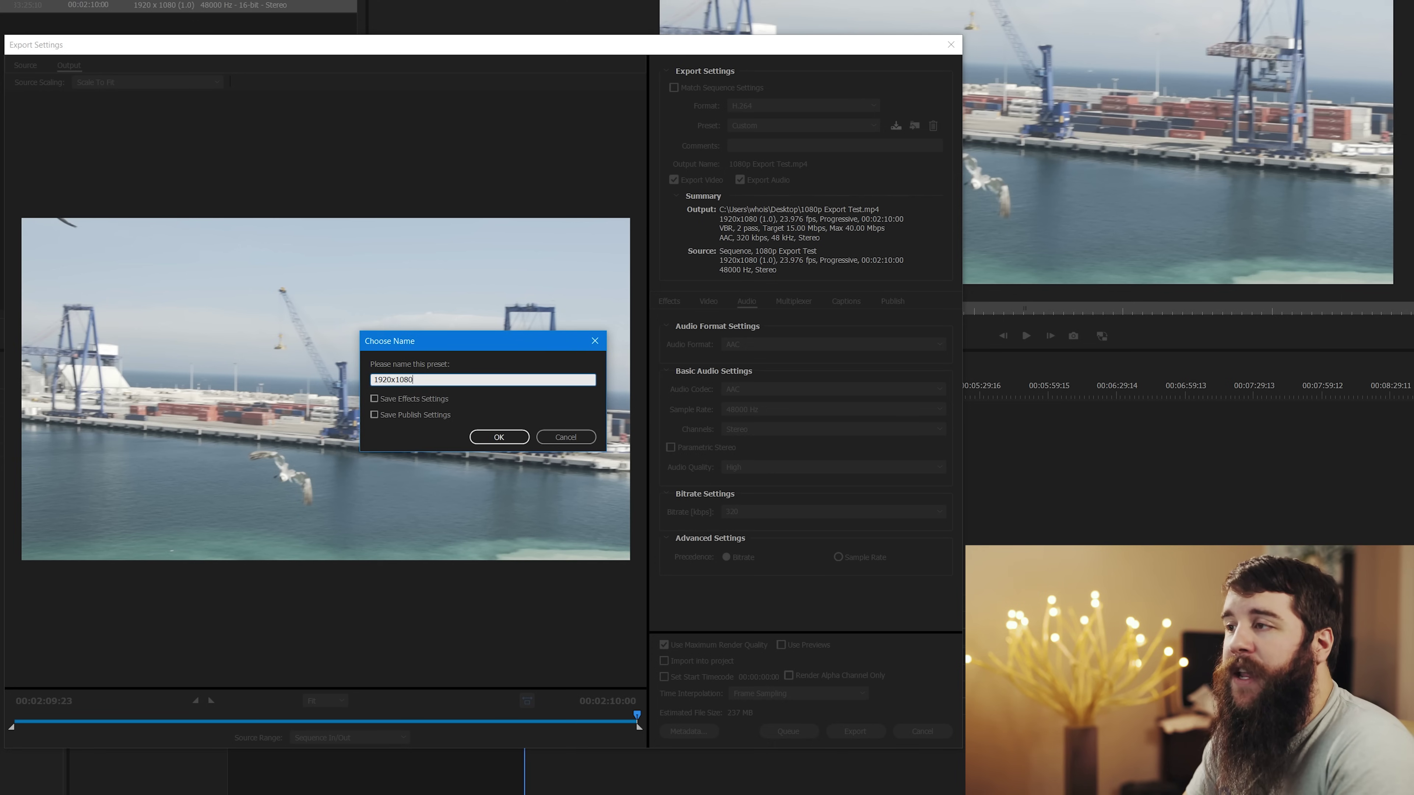
{"action": "type", "text": " 23.976"}
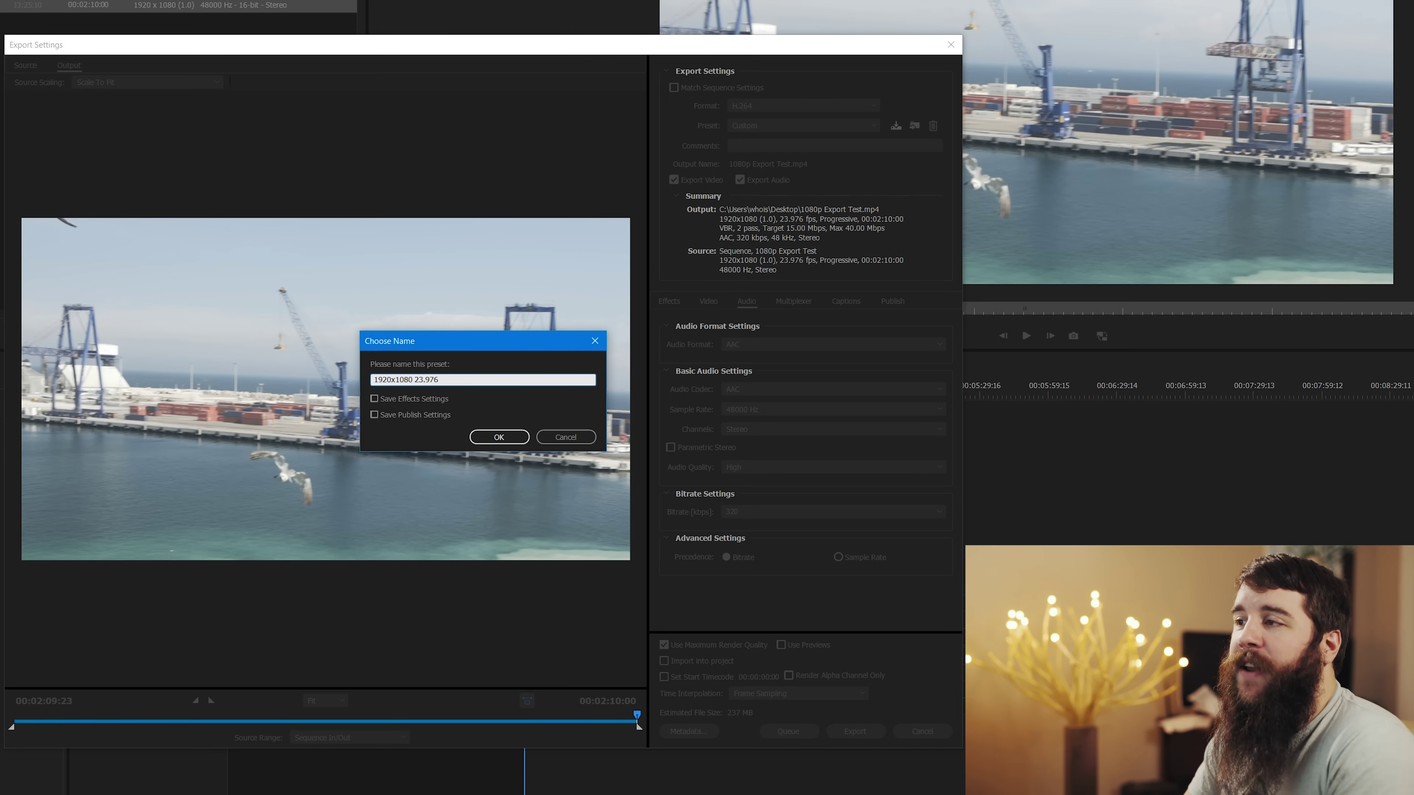
{"action": "type", "text": " vb"}
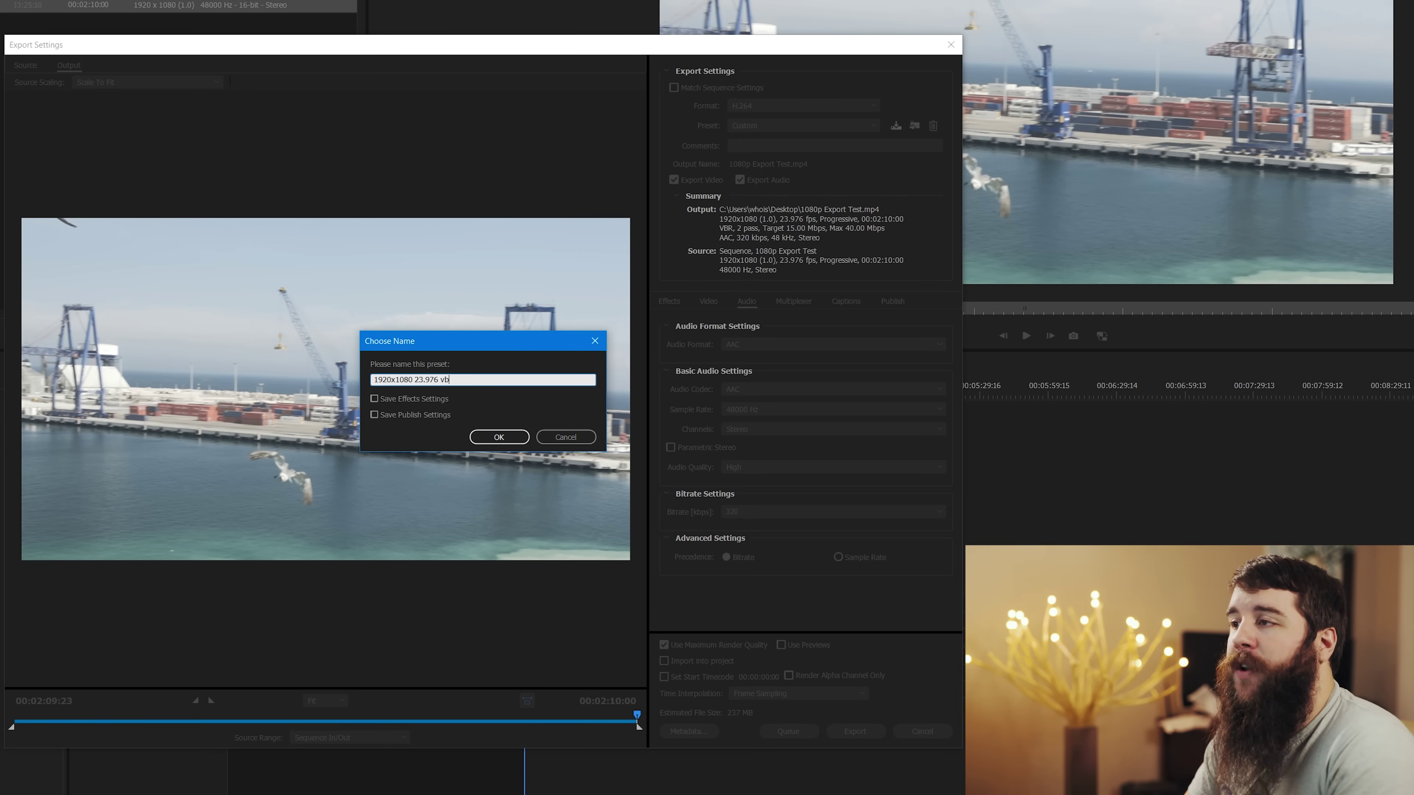
{"action": "type", "text": "r 15,"}
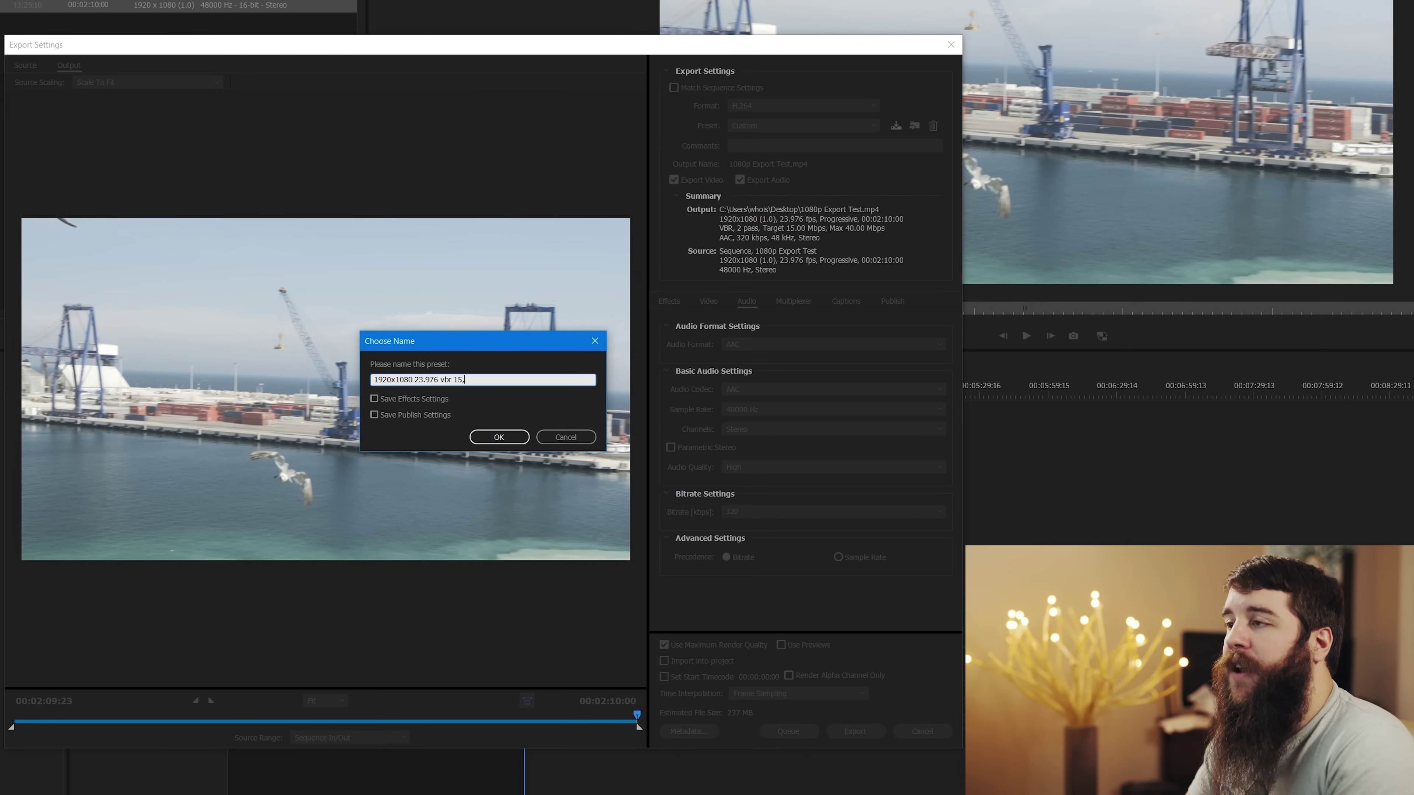
{"action": "type", "text": "40"}
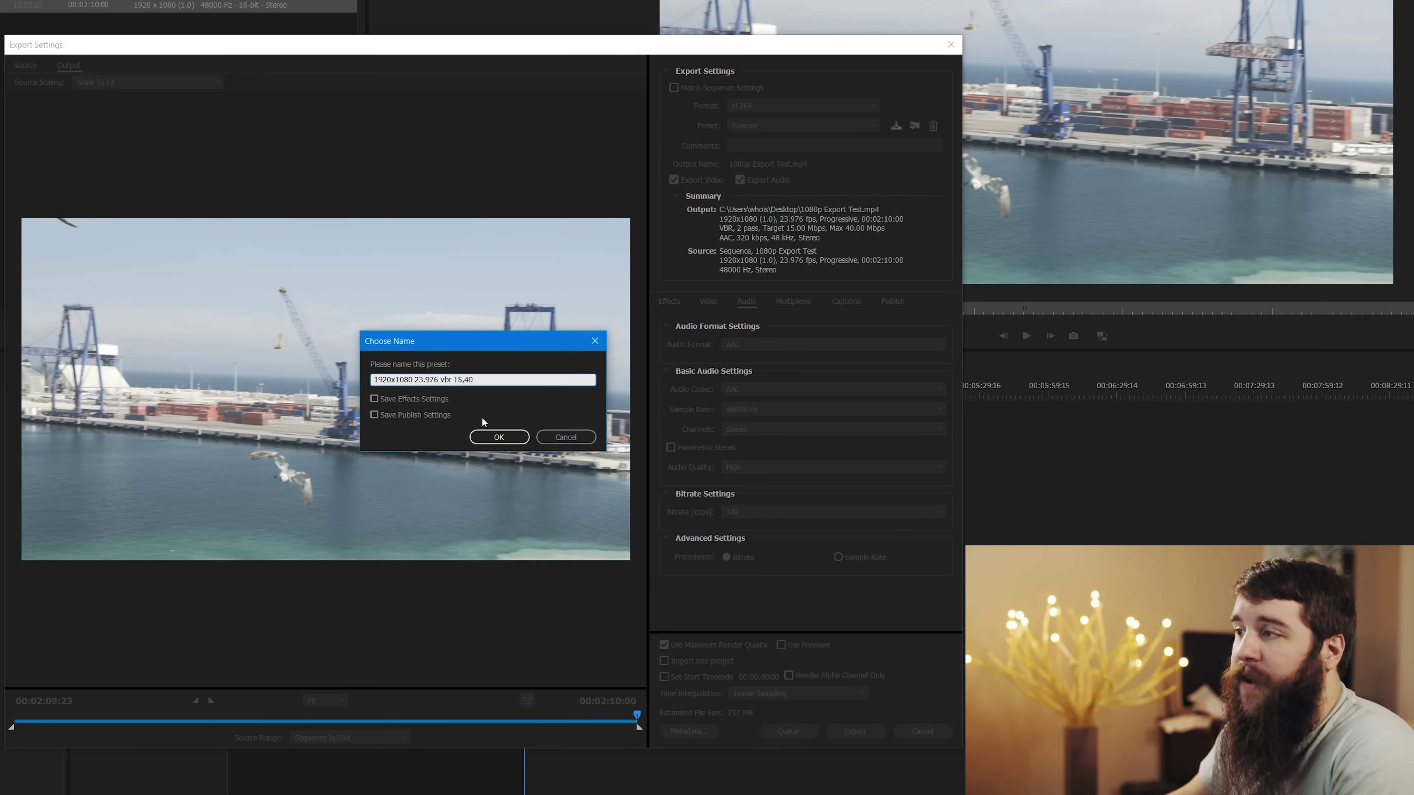
{"action": "left_click", "coordinate": [522, 436]}
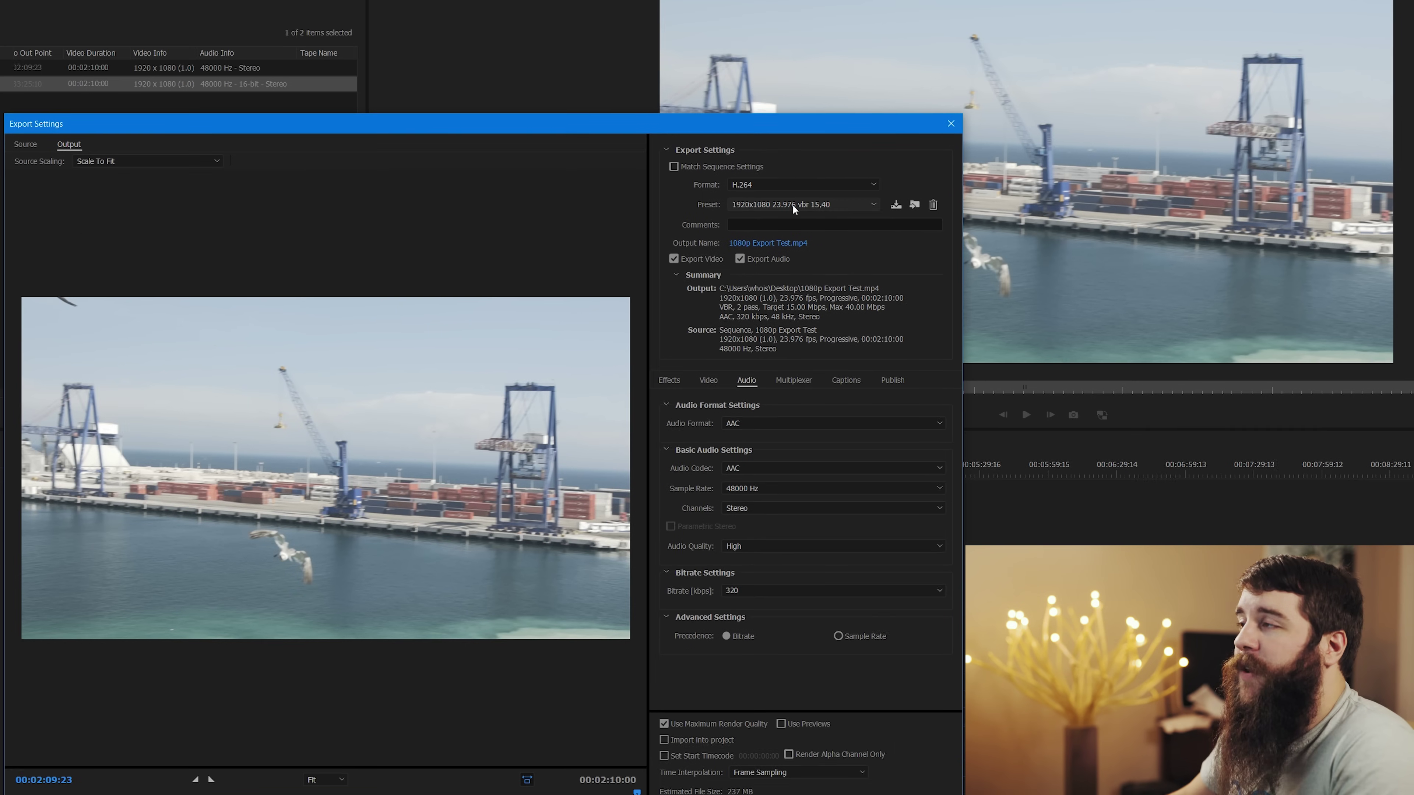
{"action": "left_click", "coordinate": [792, 123]}
{"action": "left_click", "coordinate": [792, 105]}
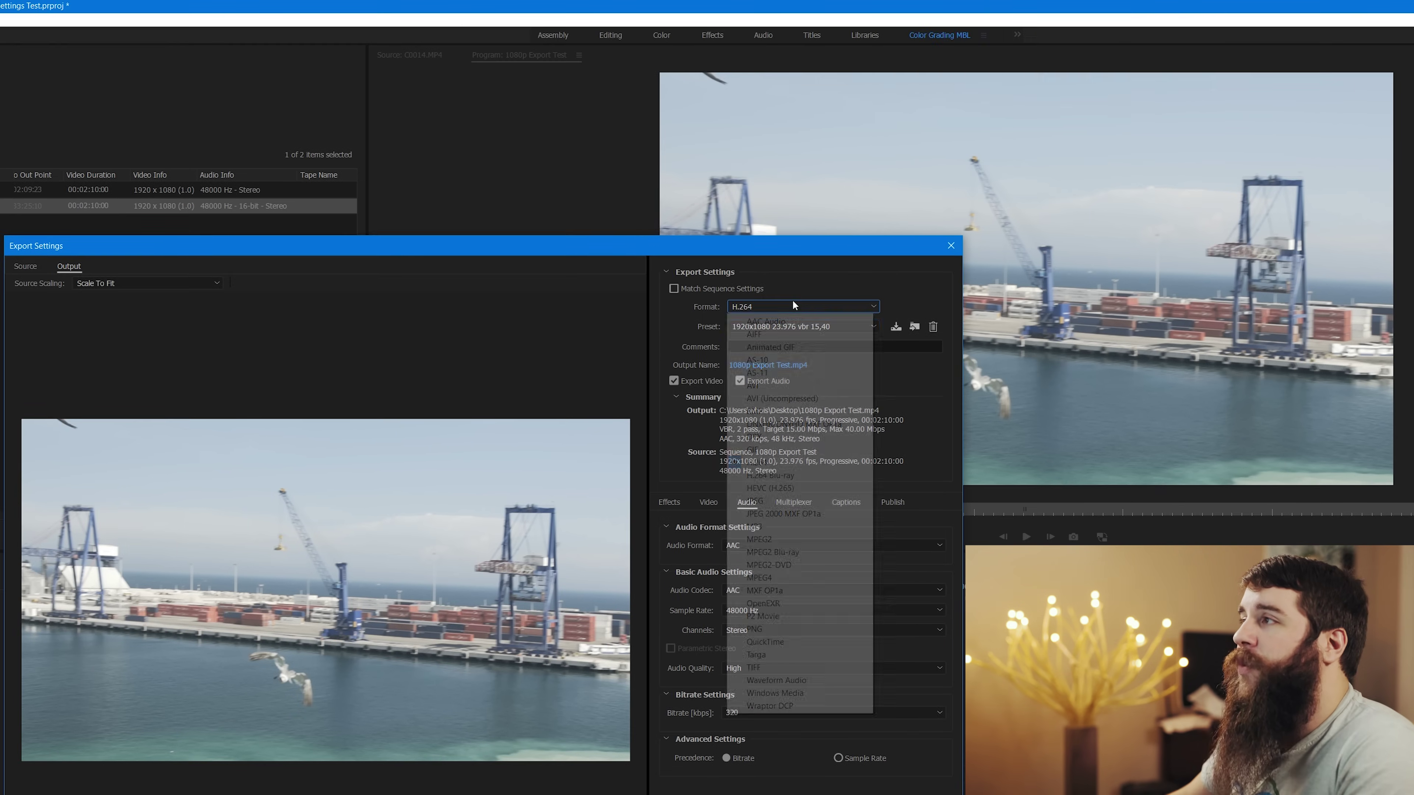
{"action": "left_click", "coordinate": [791, 463]}
{"action": "left_click", "coordinate": [794, 326]}
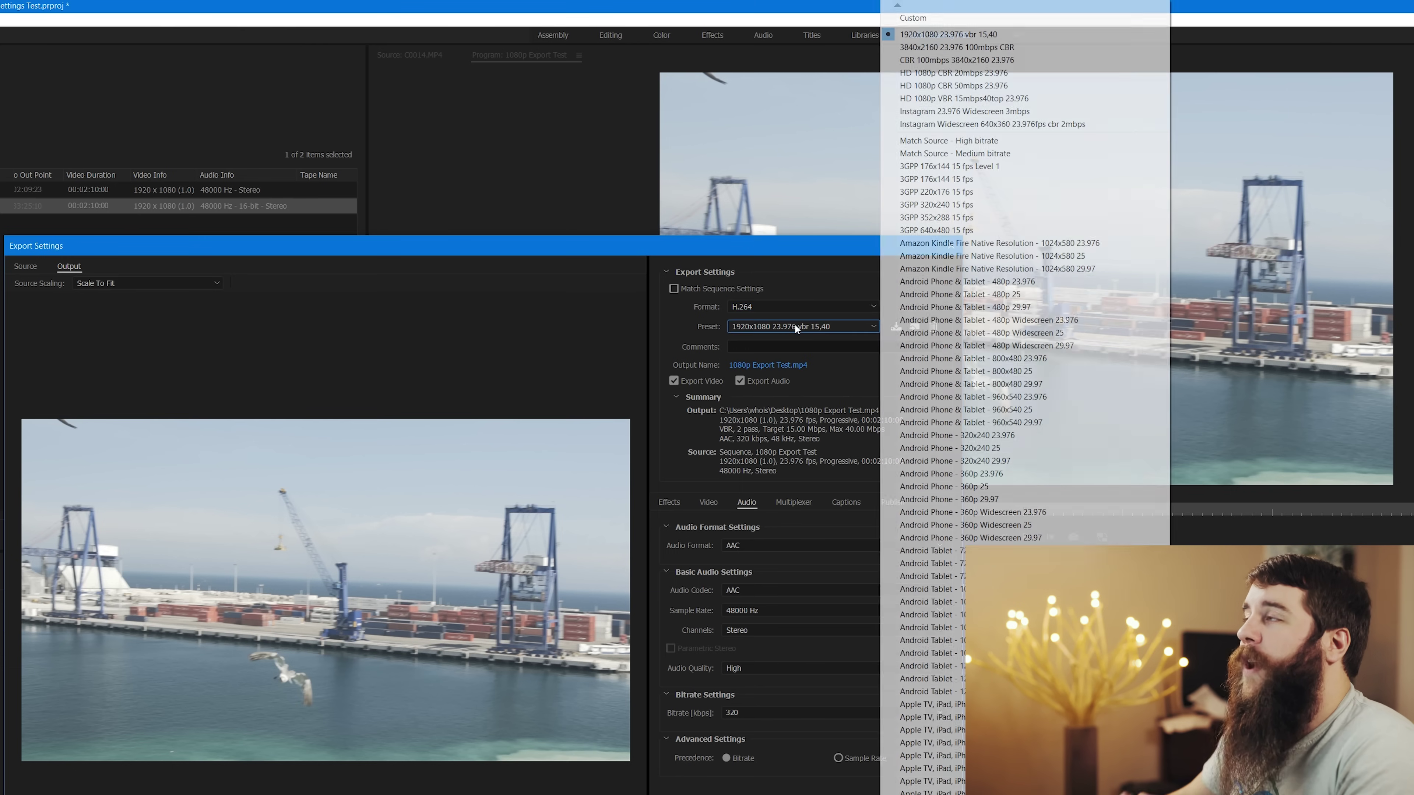
{"action": "left_click", "coordinate": [978, 36]}
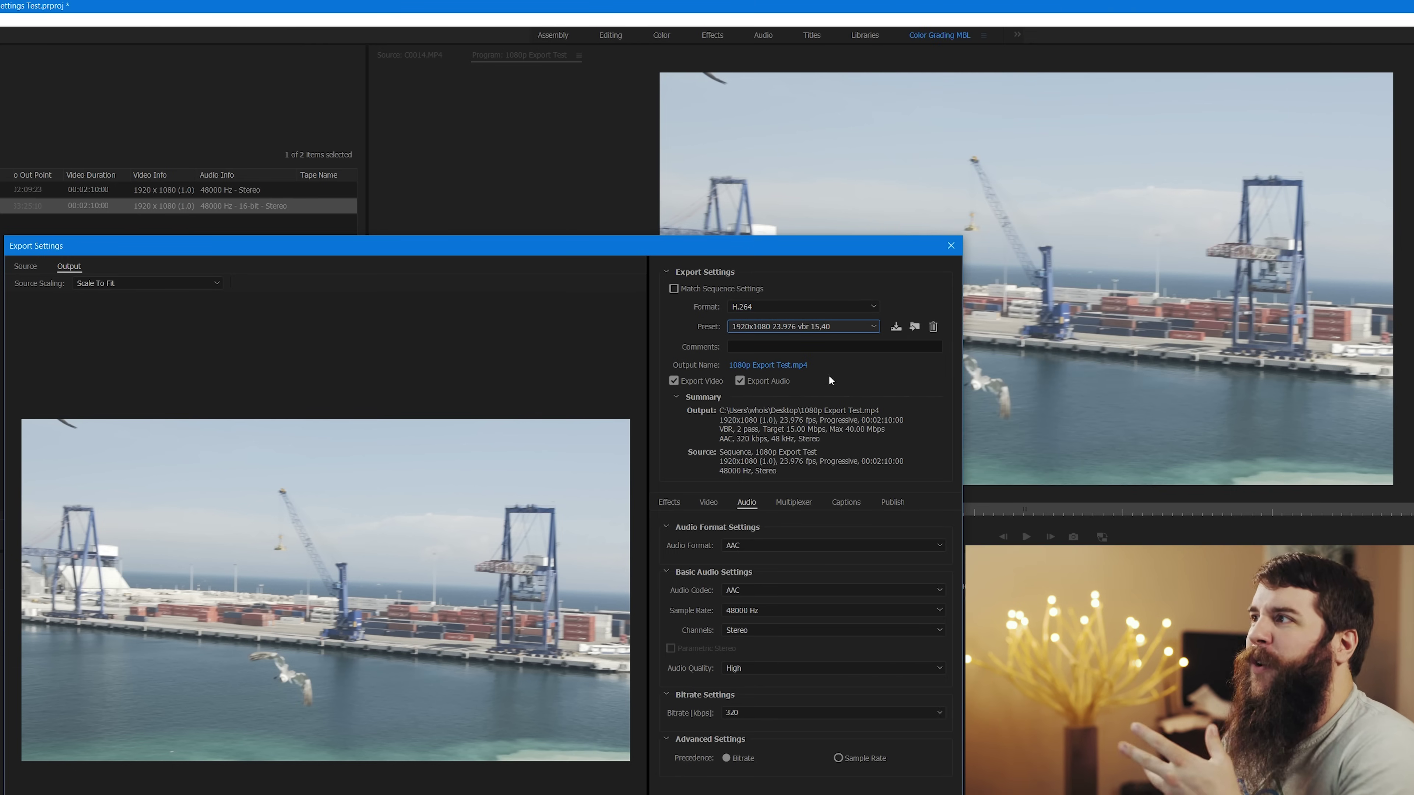